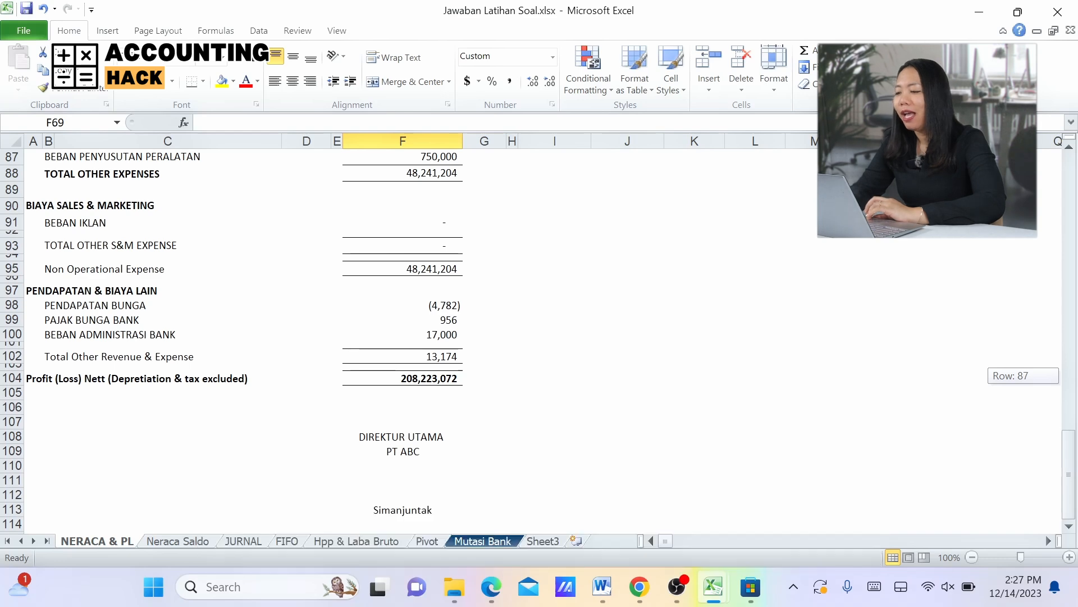
Review the Laporan Posisi Keuangan (balance sheet) on the NERACA & PL sheet, starting from its heading and current assets.
left_click_drag(1069, 474, 1069, 197)
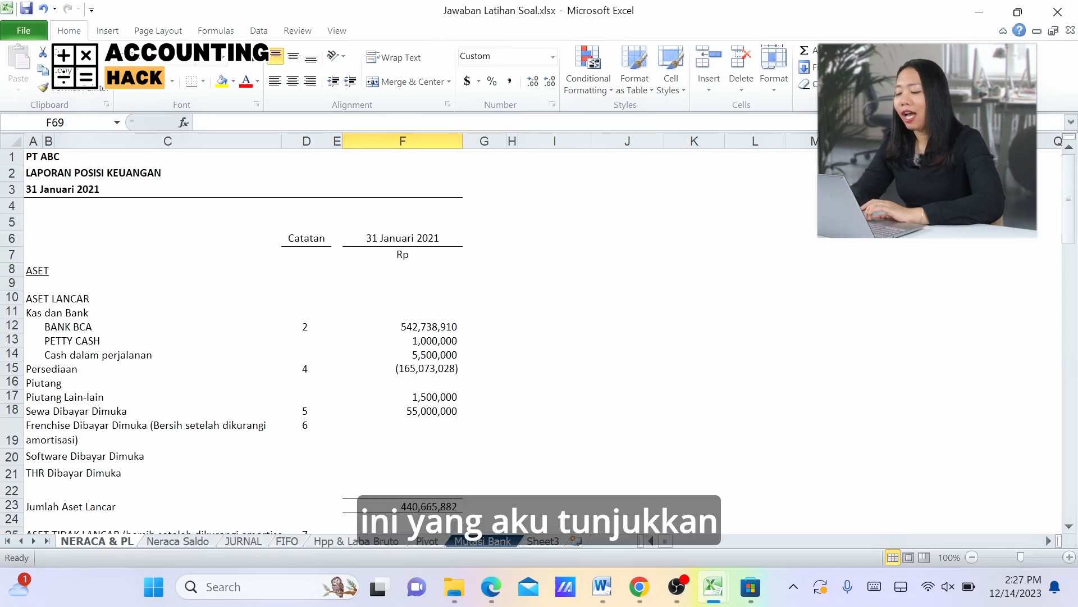
left_click(403, 311)
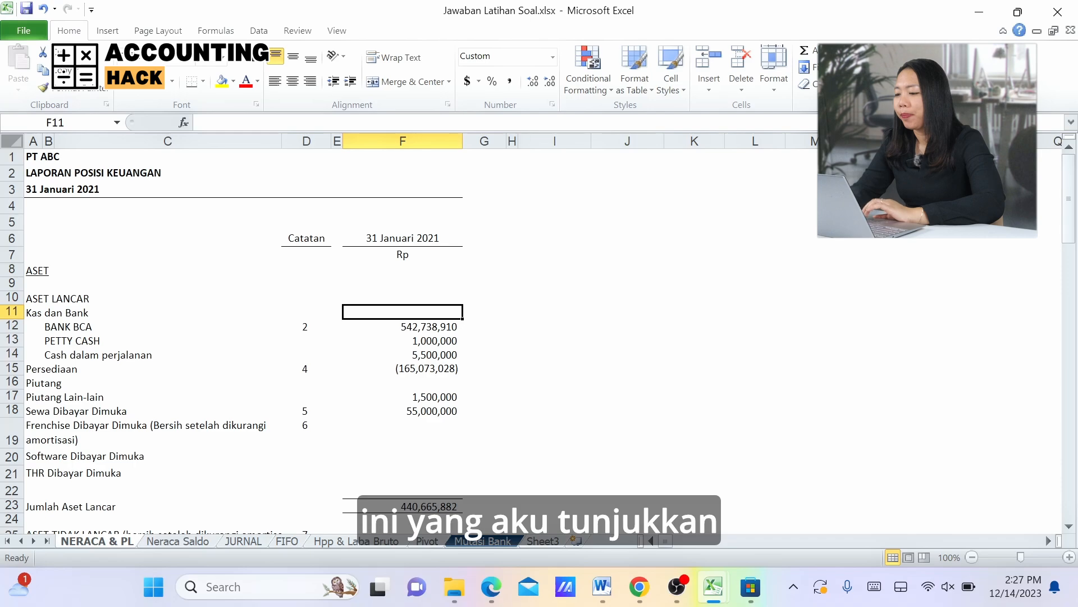
key("ctrl+a")
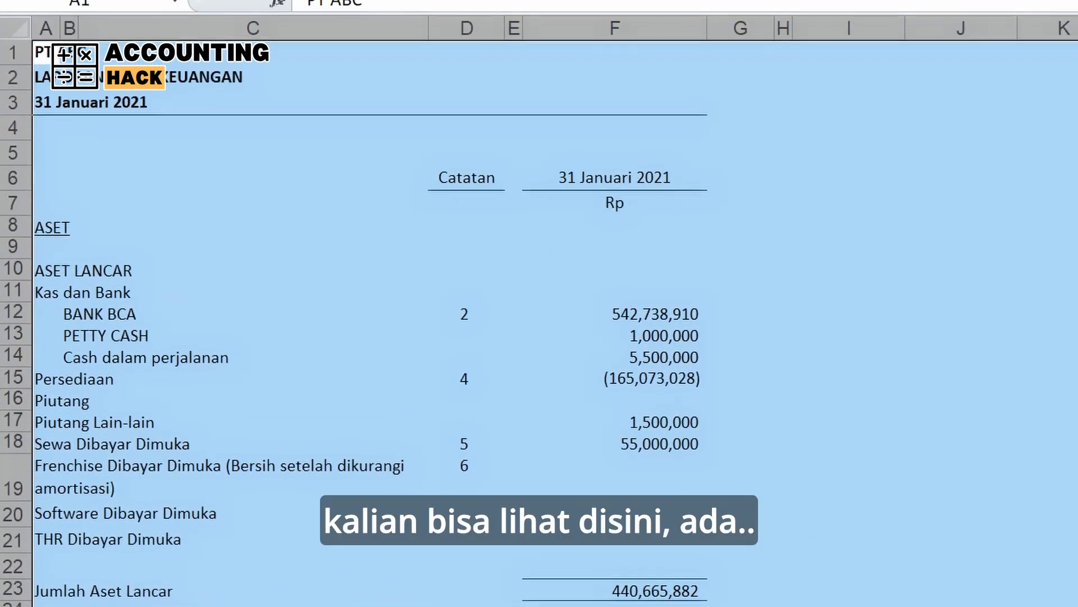
scroll(540, 314, "down", 1)
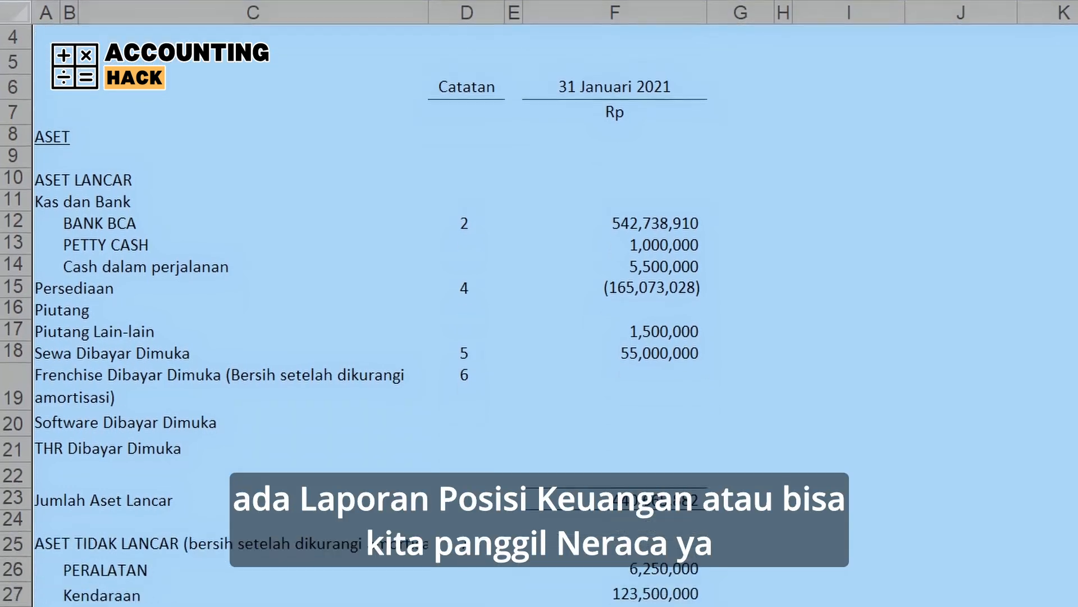
scroll(540, 314, "up", 1)
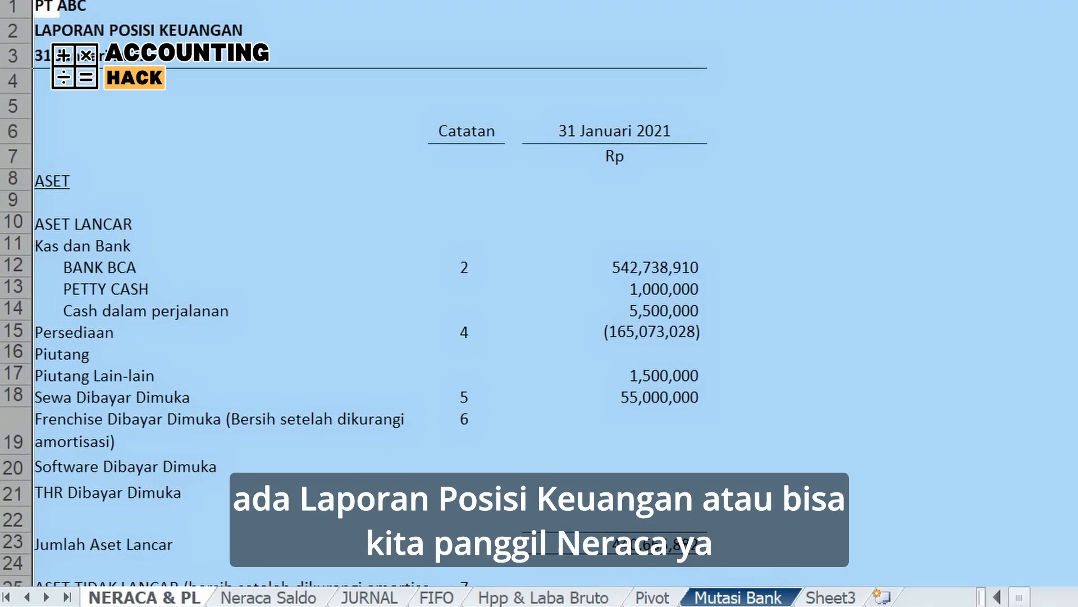
scroll(539, 314, "down", 5)
scroll(539, 315, "up", 5)
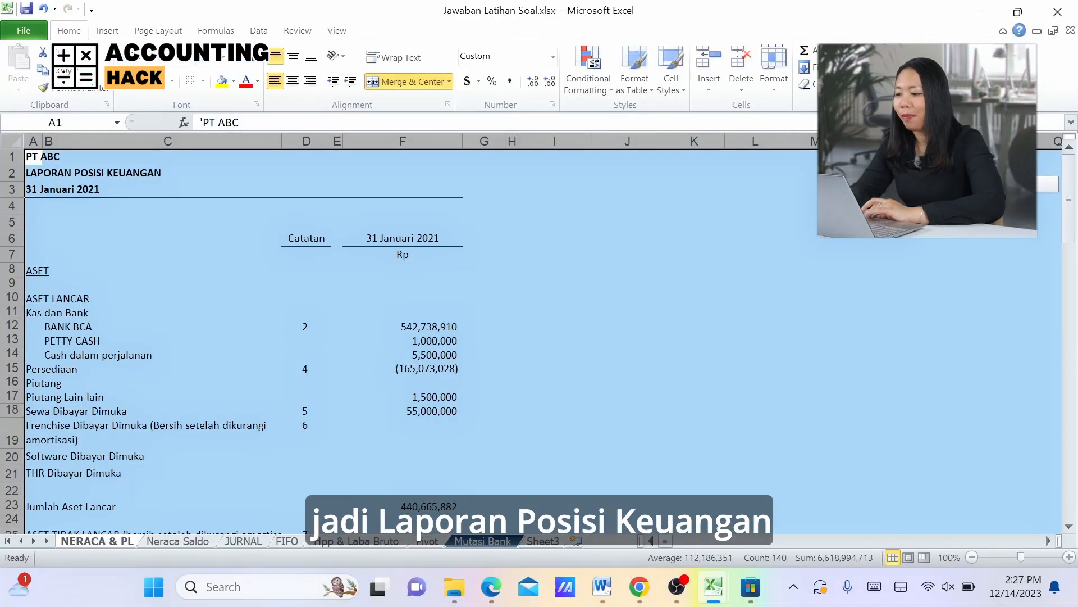
Review the Laporan Laba Rugi (income statement) below the balance sheet, from sales through the net profit line.
scroll(539, 337, "down", 13)
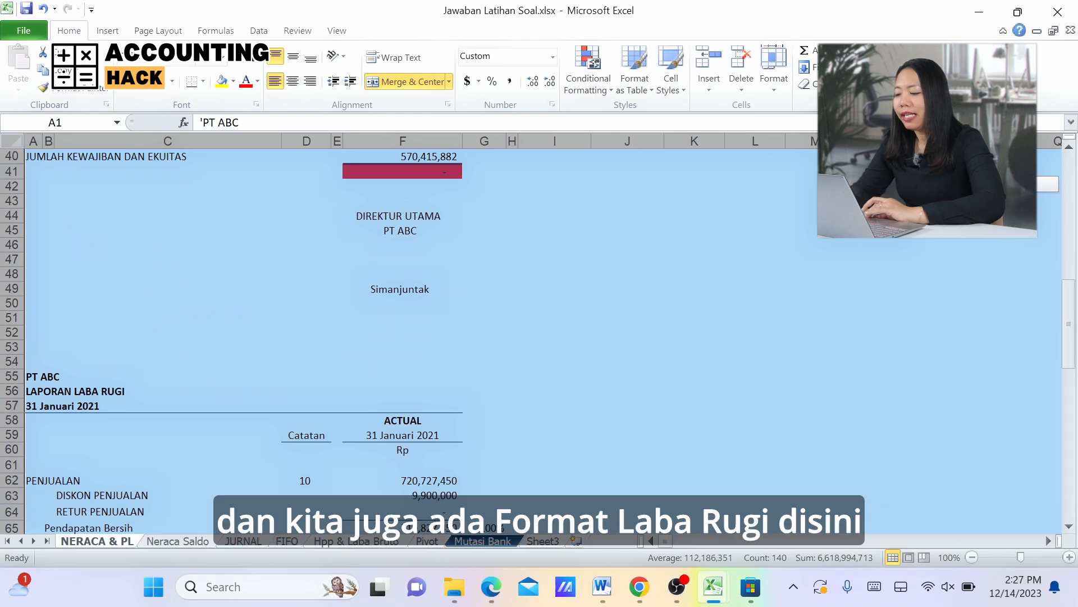
scroll(539, 337, "down", 4)
scroll(540, 337, "down", 9)
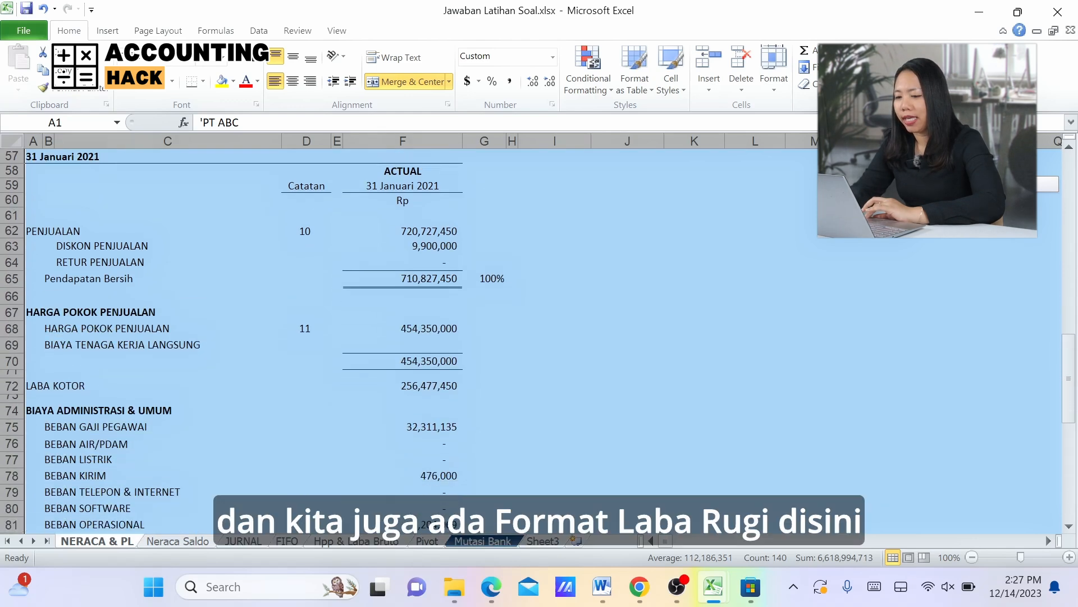
scroll(539, 337, "down", 3)
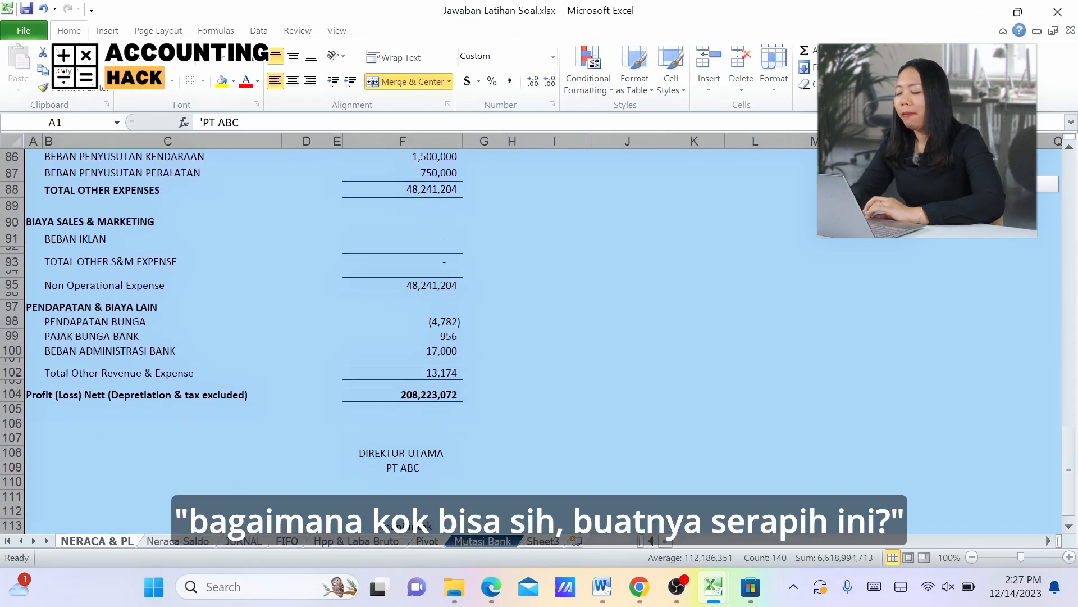
left_click(484, 361)
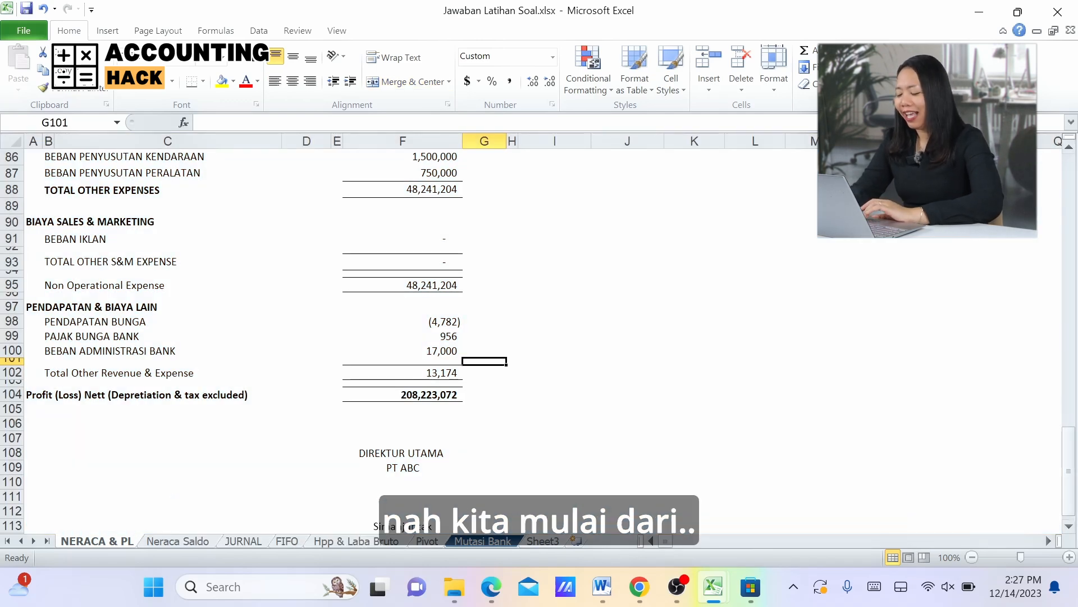
Open the Mutasi Bank sheet and examine its date column, payment descriptions and the Shopee payout entries.
left_click(483, 541)
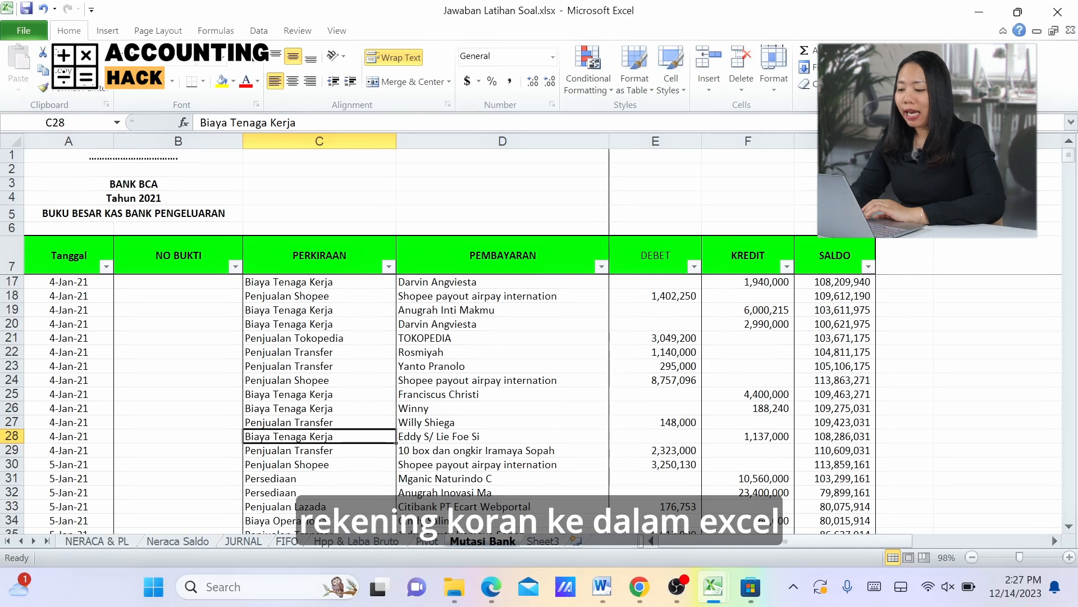
left_click(502, 366)
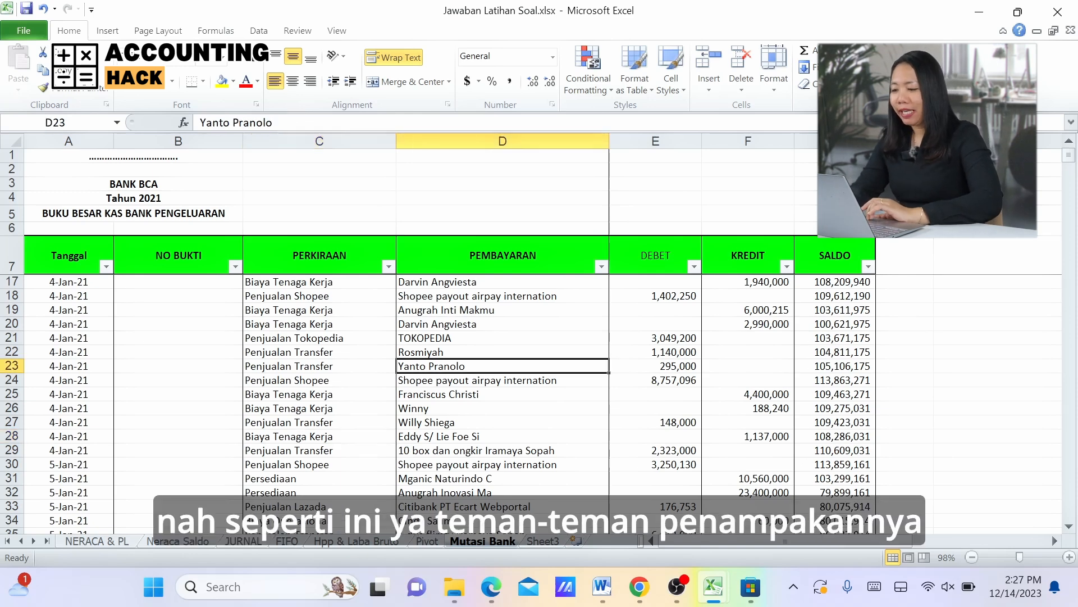
left_click(69, 324)
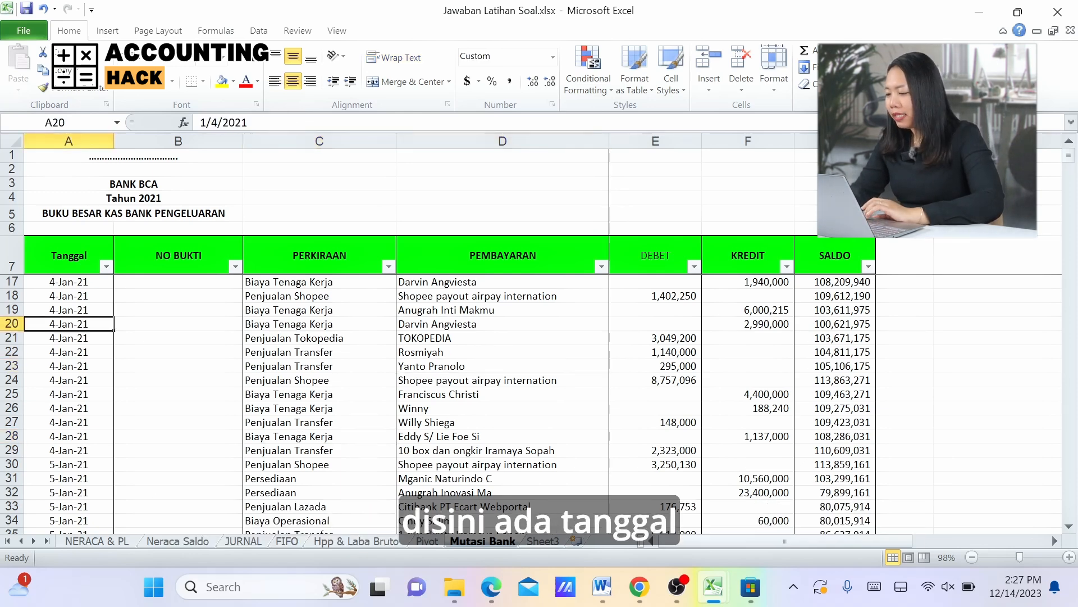
left_click(68, 141)
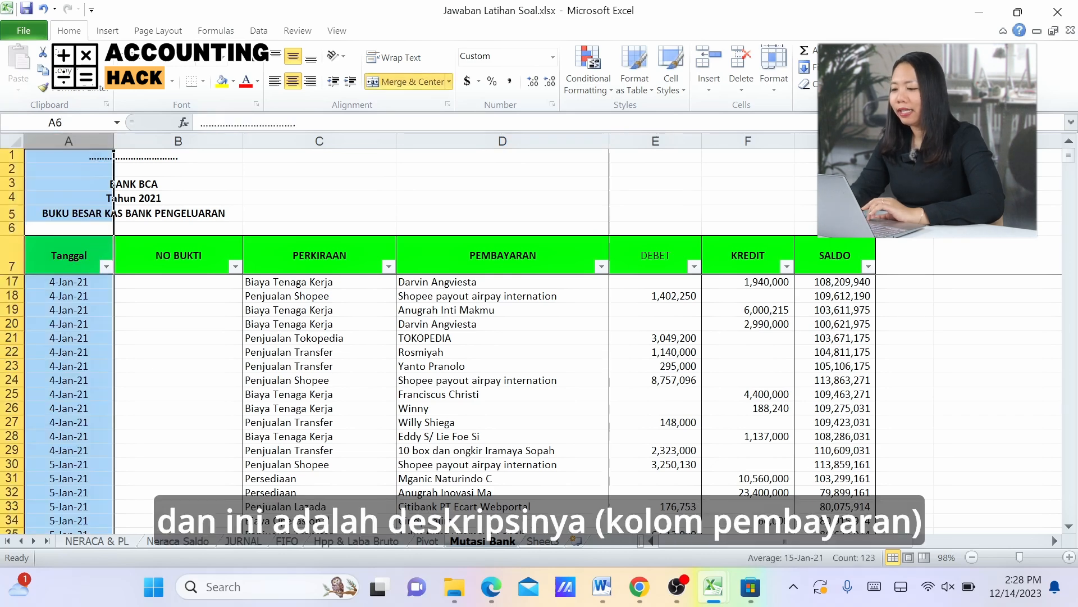
left_click(503, 141)
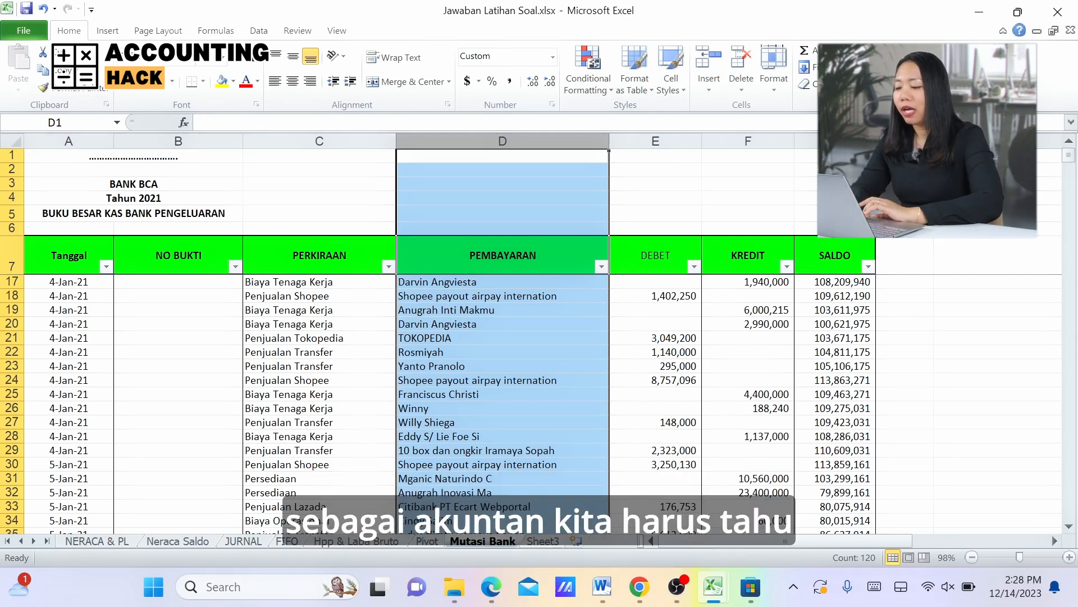
left_click(503, 296)
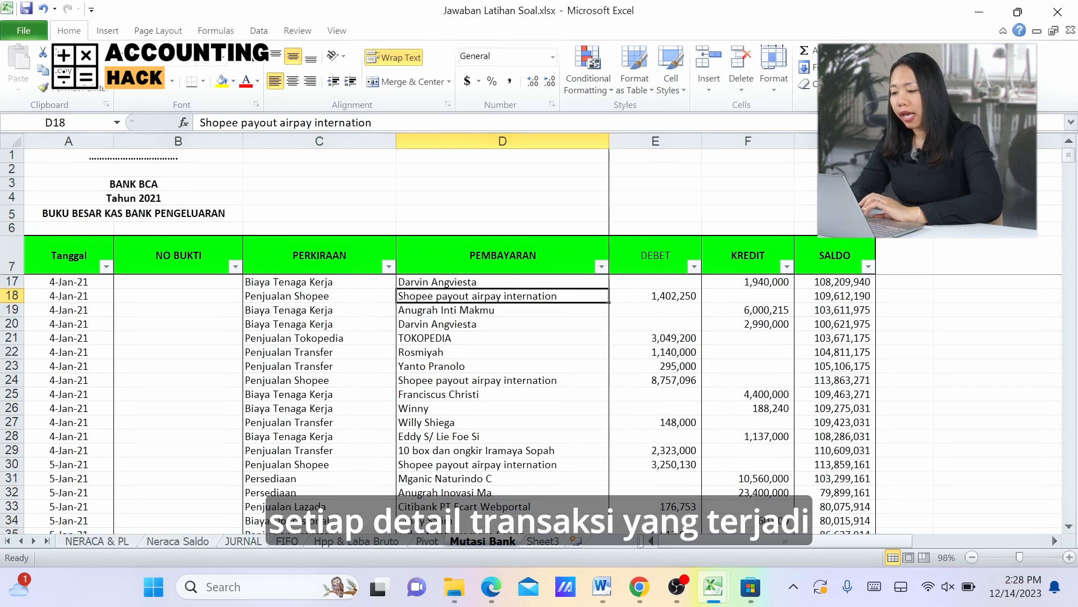
left_click(12, 296)
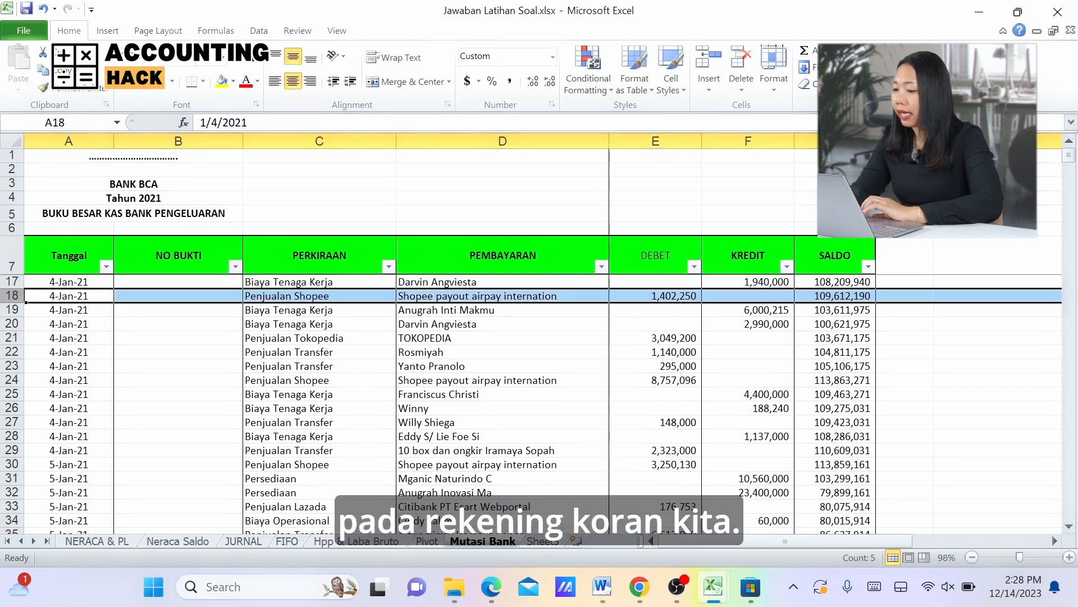
left_click(503, 380)
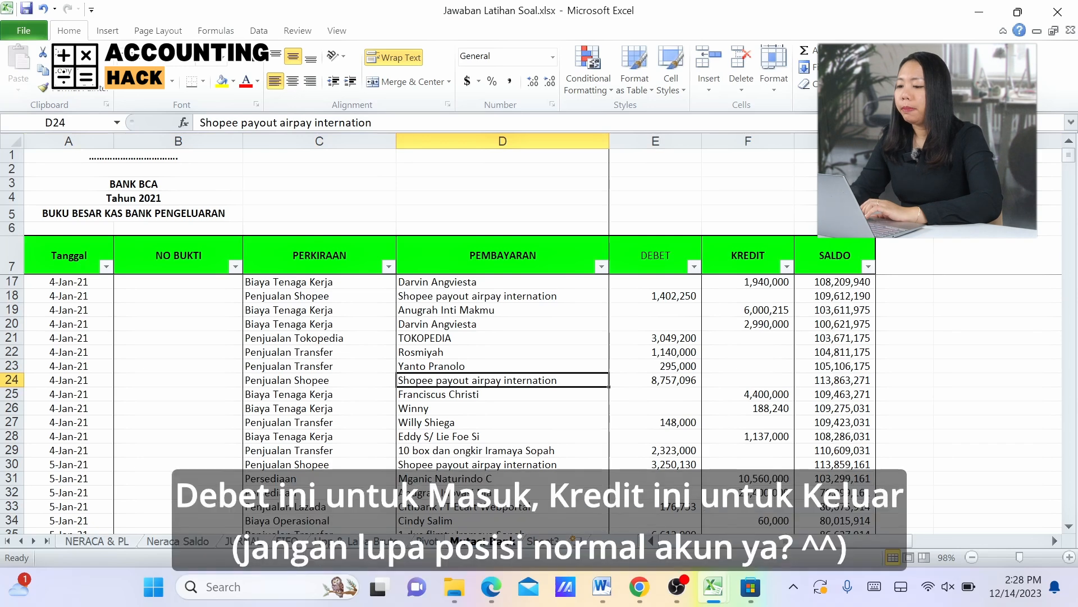
Examine the DEBET, KREDIT and PERKIRAAN columns of the bank ledger, including the account names of the earliest transactions.
left_click(655, 141)
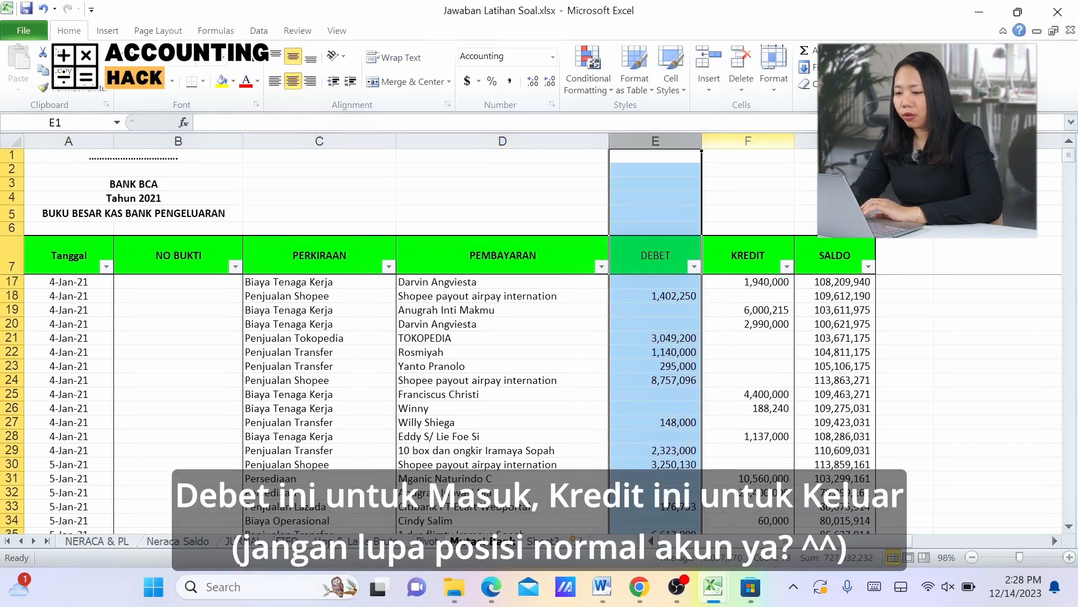
left_click(748, 141)
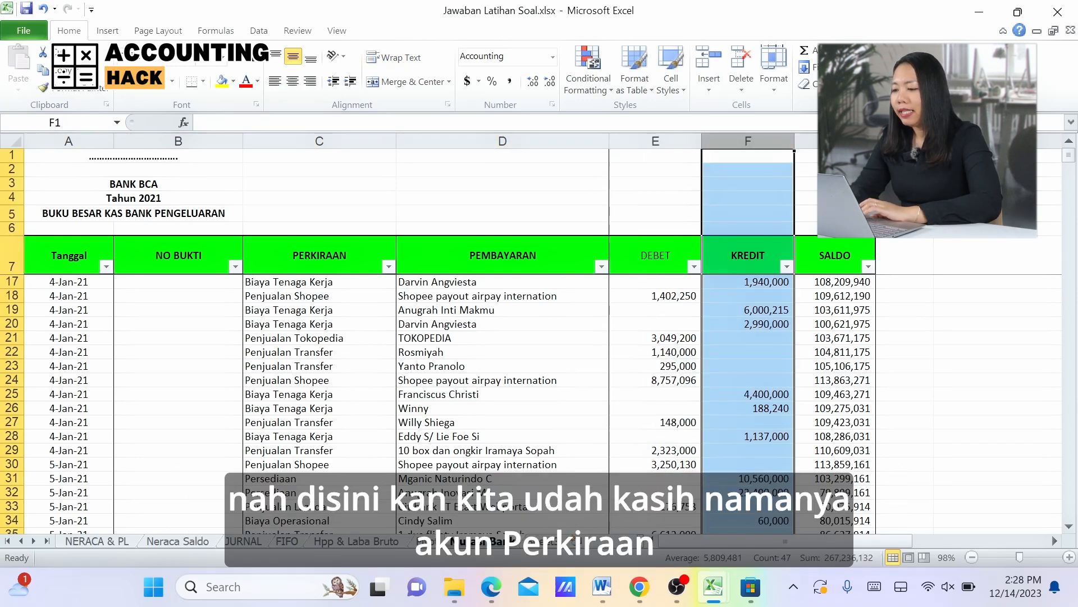
left_click(319, 141)
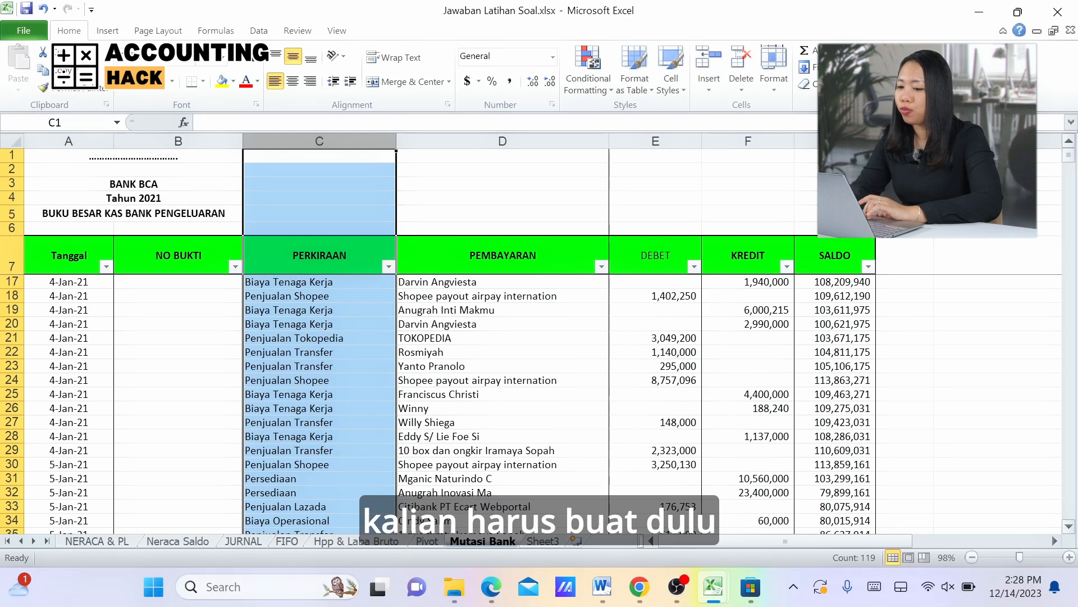
scroll(539, 393, "up", 3)
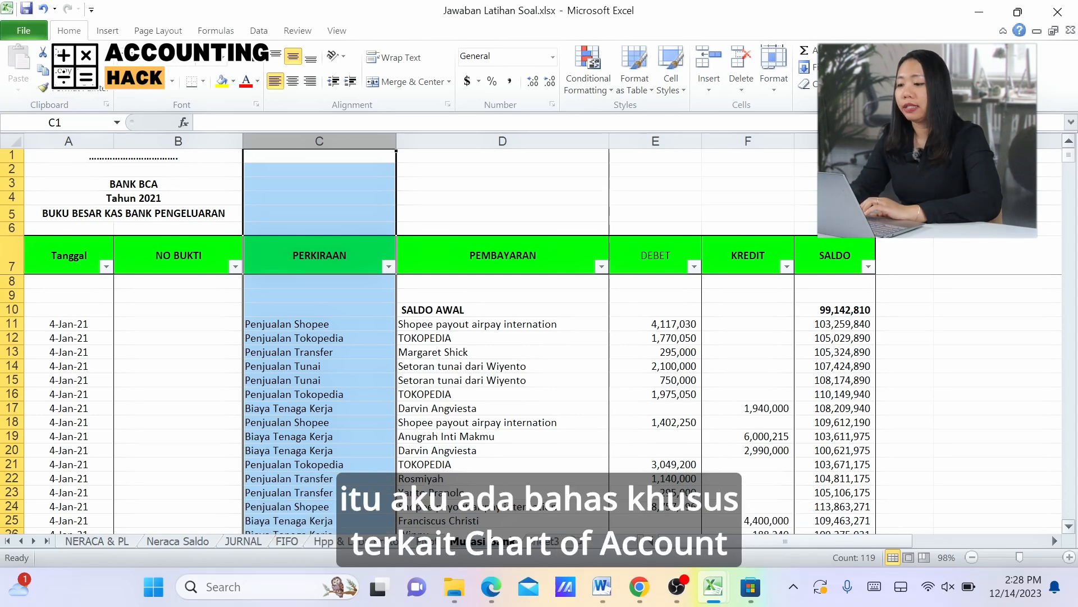
left_click_drag(319, 324, 319, 508)
mouse_move(1069, 155)
left_mouse_down()
mouse_move(1069, 170)
mouse_move(1069, 154)
left_mouse_up()
left_click(503, 422)
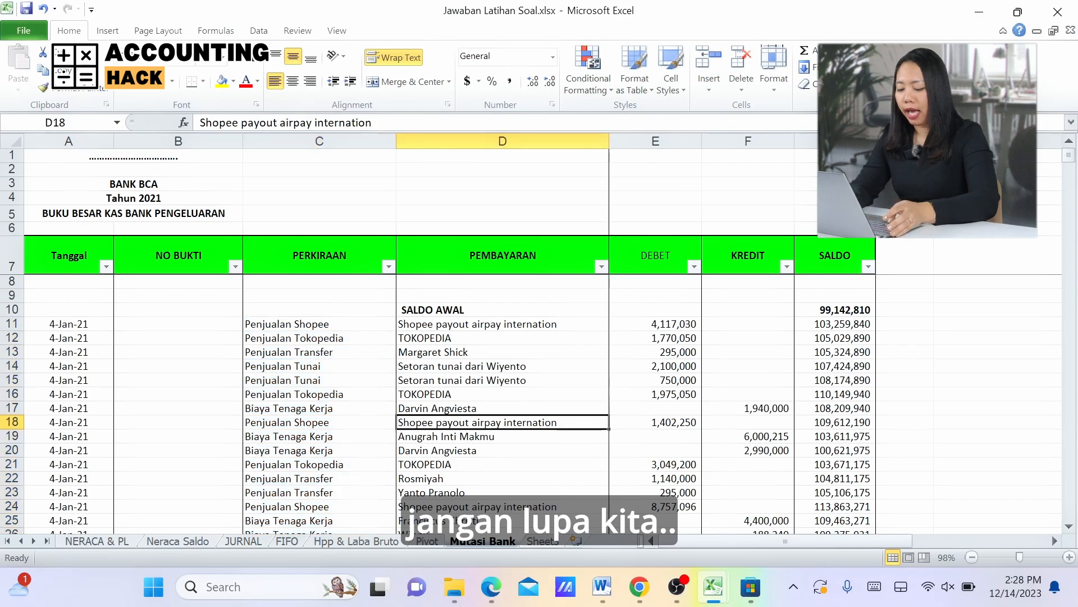
Go through the bank ledger down to its last row, checking that every transaction has a PERKIRAAN account.
key("Down")
key("Down")
key("Down")
key("Down")
key("Down")
key("Down")
key("Down")
key("Down")
key("Down")
key("Down")
key("Down")
key("Down")
key("Down")
key("Down")
key("Down")
key("Down")
key("Down")
key("Down")
key("Down")
key("Down")
key("Down")
key("Down")
key("Down")
key("Down")
key("Down")
key("Down")
key("Down")
key("Down")
key("Down")
key("Down")
key("Down")
key("Down")
key("Down")
key("Down")
key("Down")
key("Down")
key("Down")
key("Down")
key("Down")
key("Down")
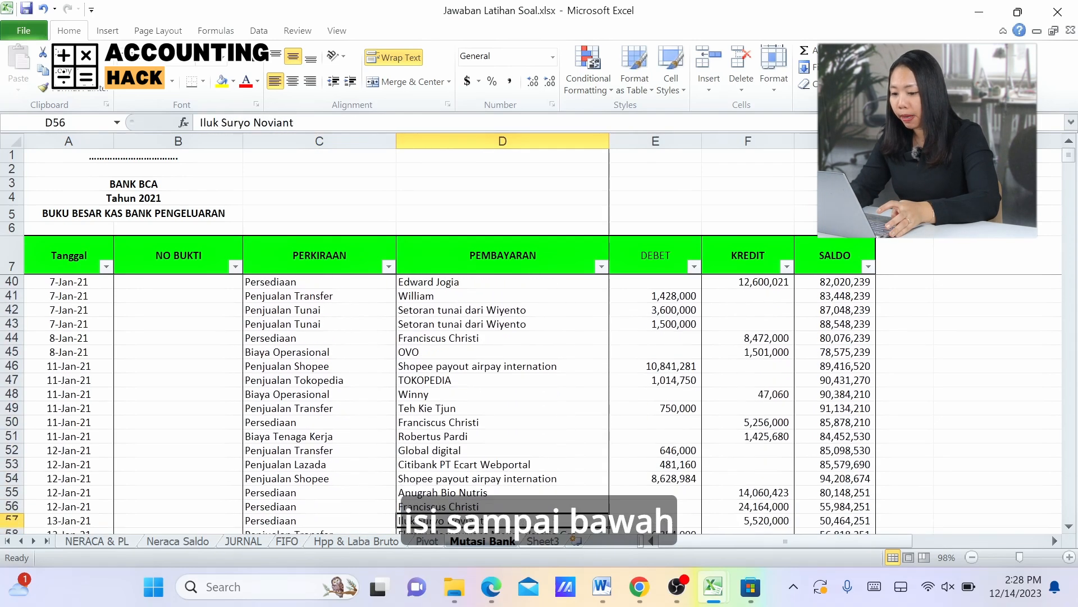
key("Down")
key("Down")
key("Down")
key("Down")
key("Down")
key("Down")
key("Down")
key("Down")
key("Down")
key("Down")
key("Down")
key("Down")
key("Down")
key("Down")
key("Down")
key("Down")
key("Down")
key("Down")
key("Down")
key("Down")
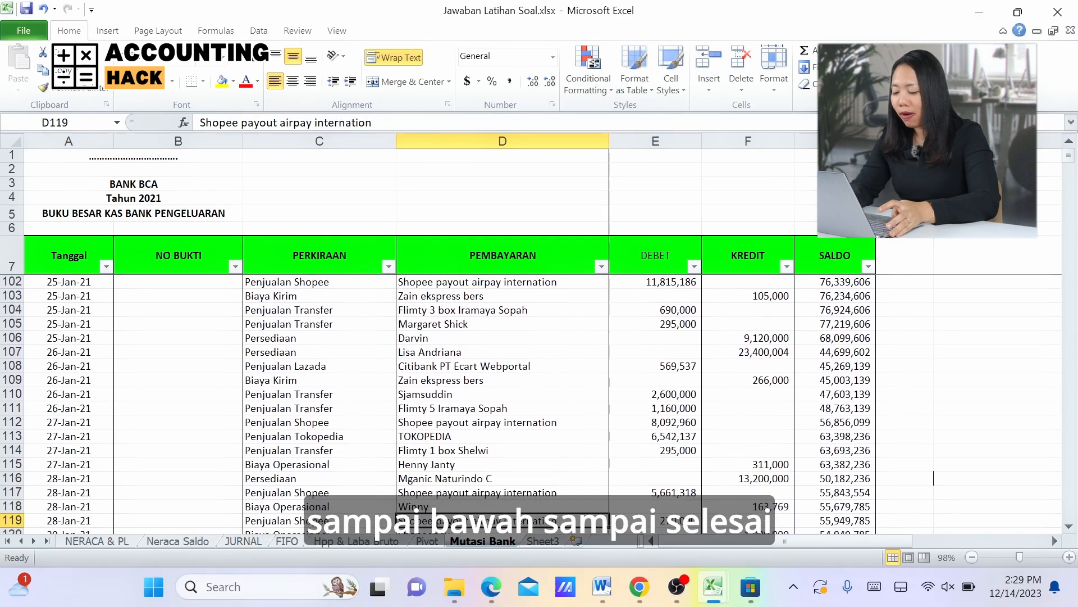
key("Up")
key("Up")
key("Up")
key("Up")
key("Up")
key("Up")
key("Up")
key("Up")
key("Up")
key("Up")
key("Up")
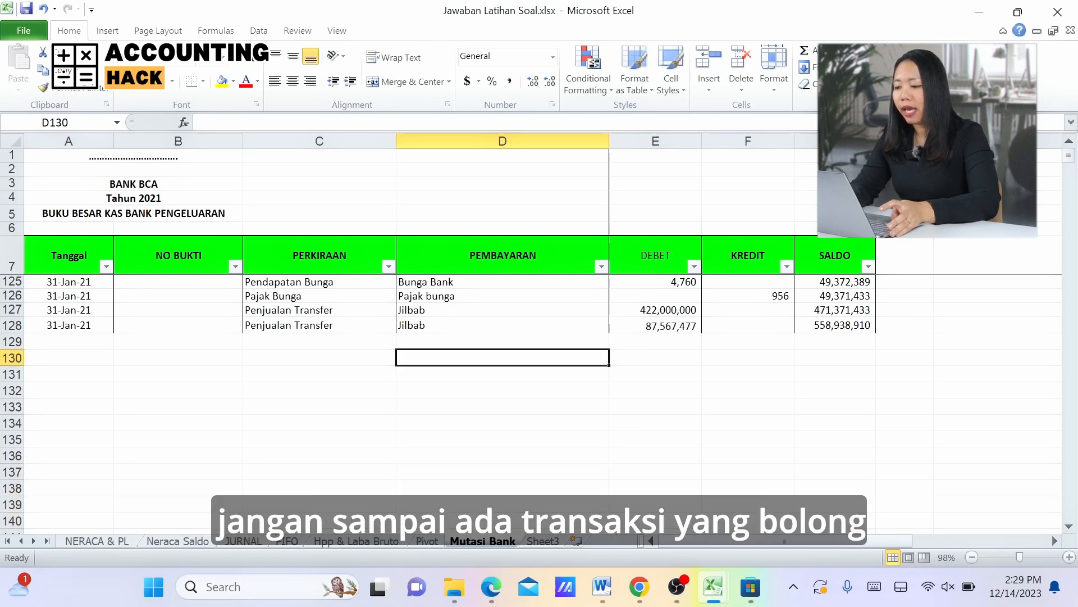
key("Left")
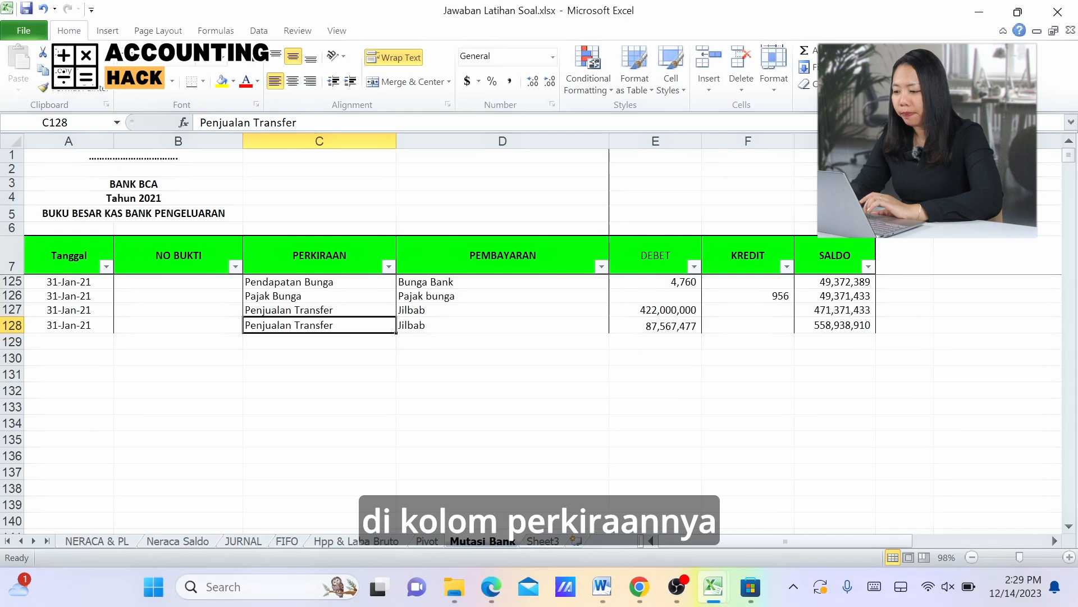
Inspect the PERKIRAAN column and the Pivot sheet that summarises debits and credits per account.
left_click(319, 141)
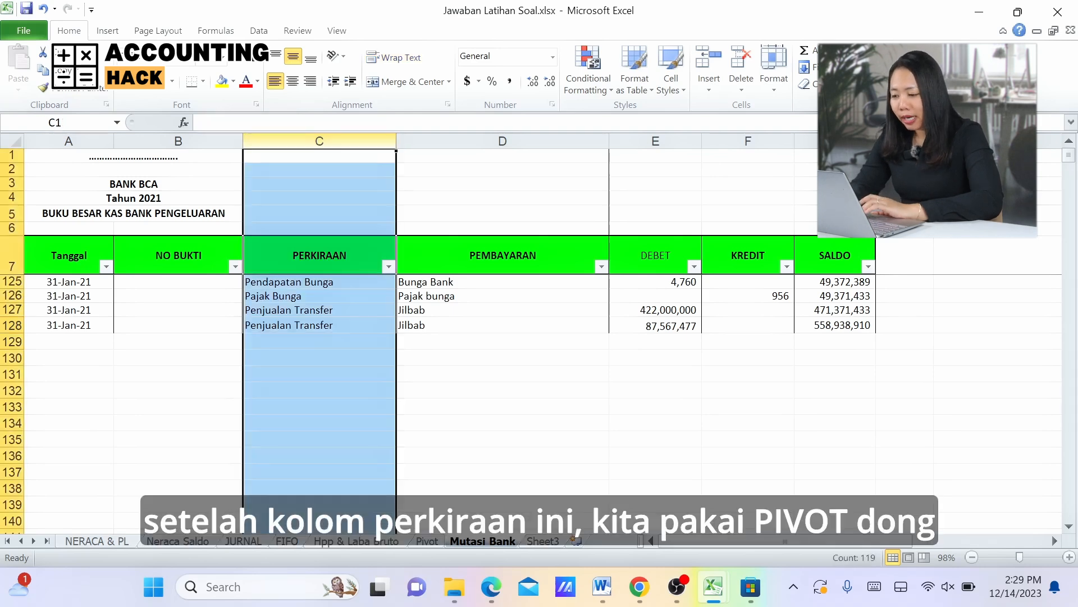
key("ctrl+Page_Up")
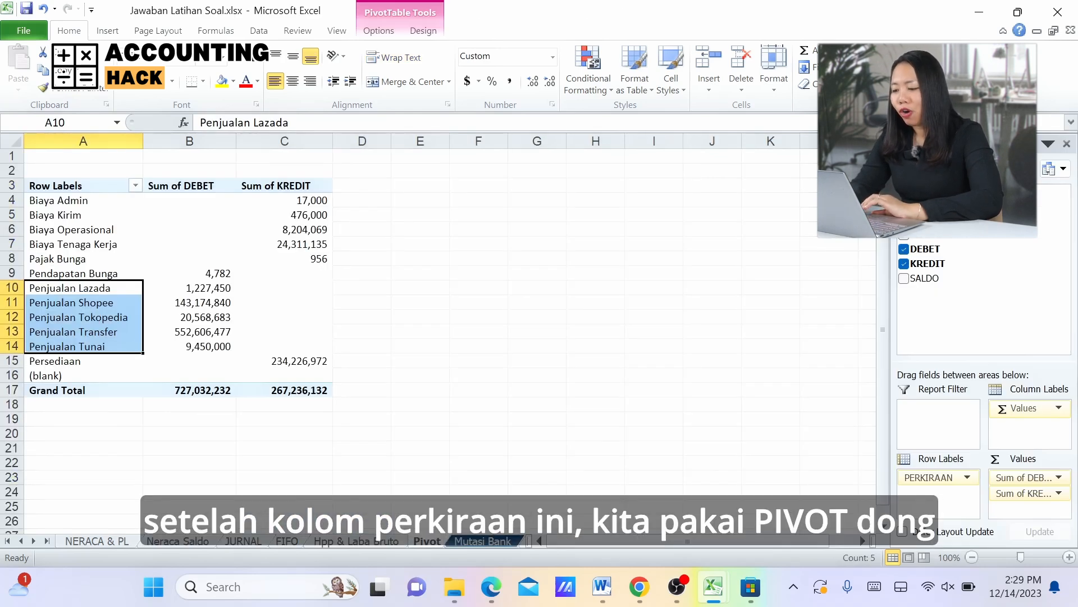
left_click(284, 303)
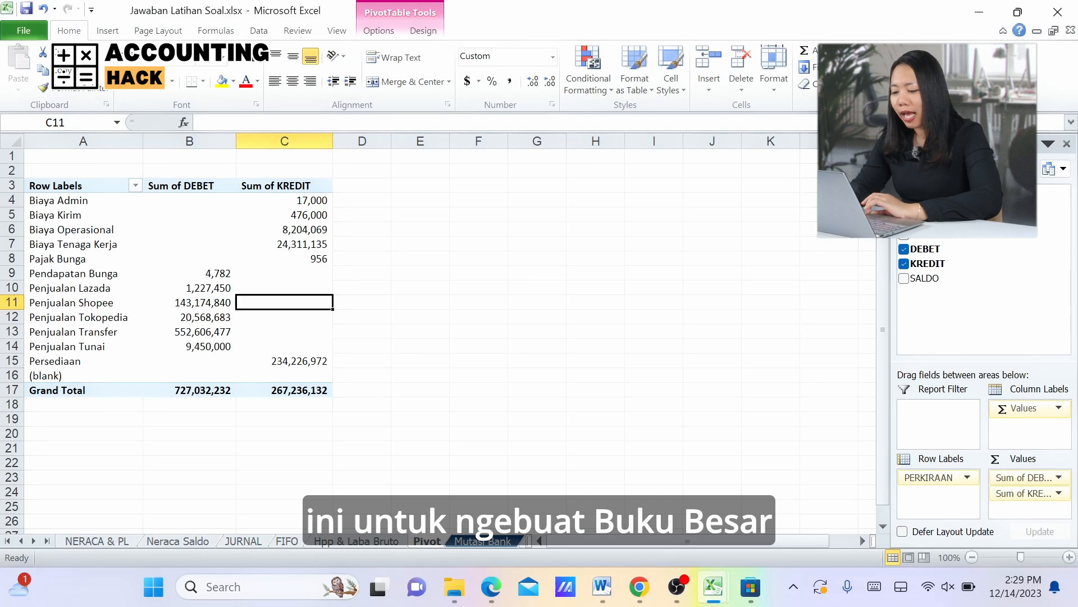
Start a PivotTable on the Mutasi Bank sheet, using the ledger range A7:G128, headers included, as its source.
left_click(483, 541)
left_click(503, 406)
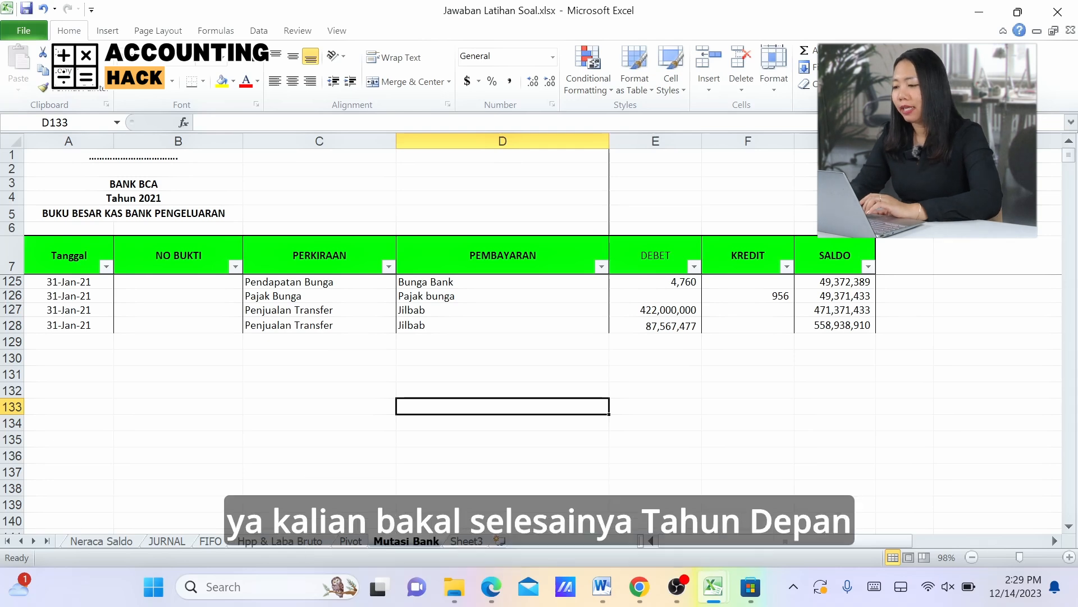
left_click(503, 183)
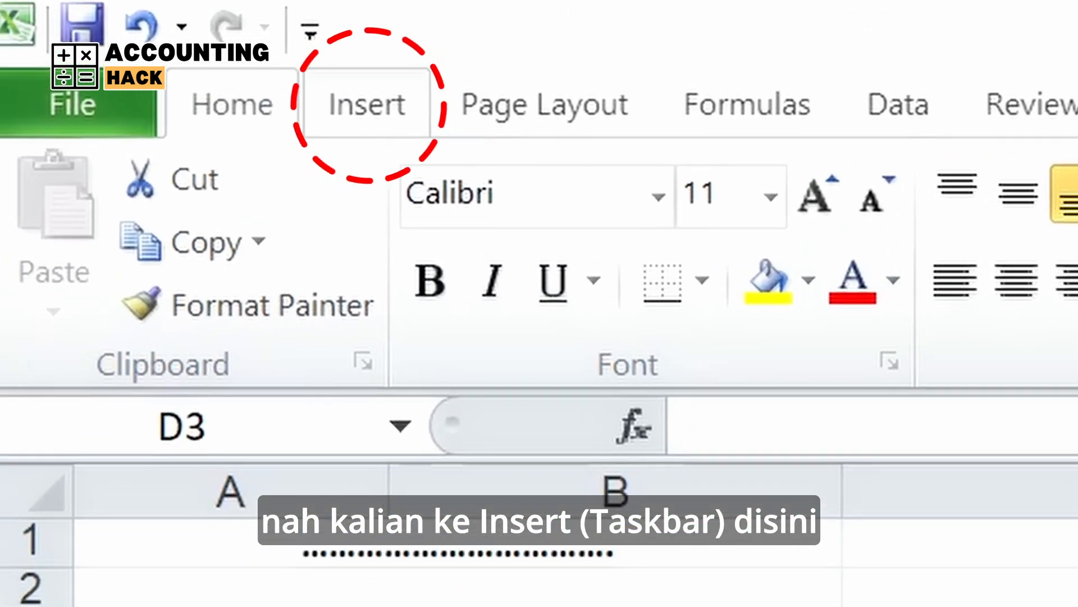
left_click(298, 92)
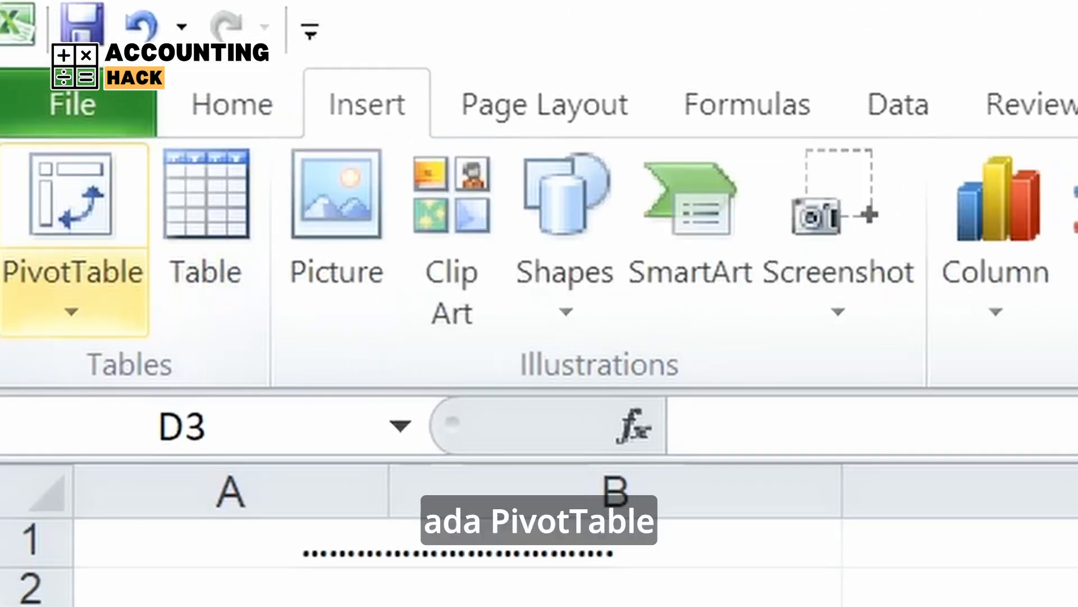
left_click(40, 265)
left_click(157, 374)
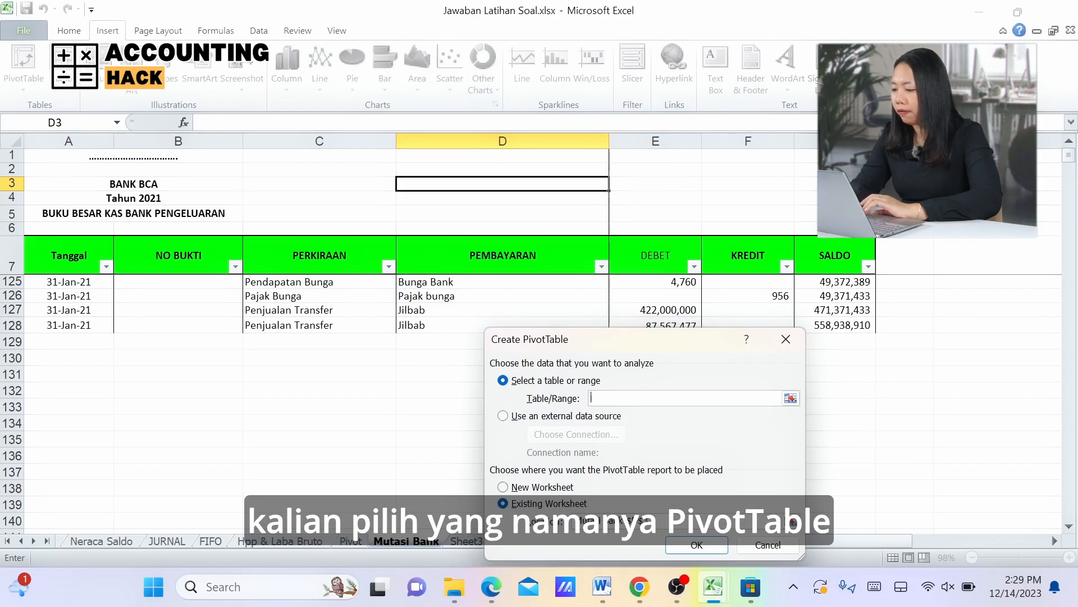
left_click(69, 255)
left_click_drag(670, 345, 623, 441)
left_click(748, 325, "shift")
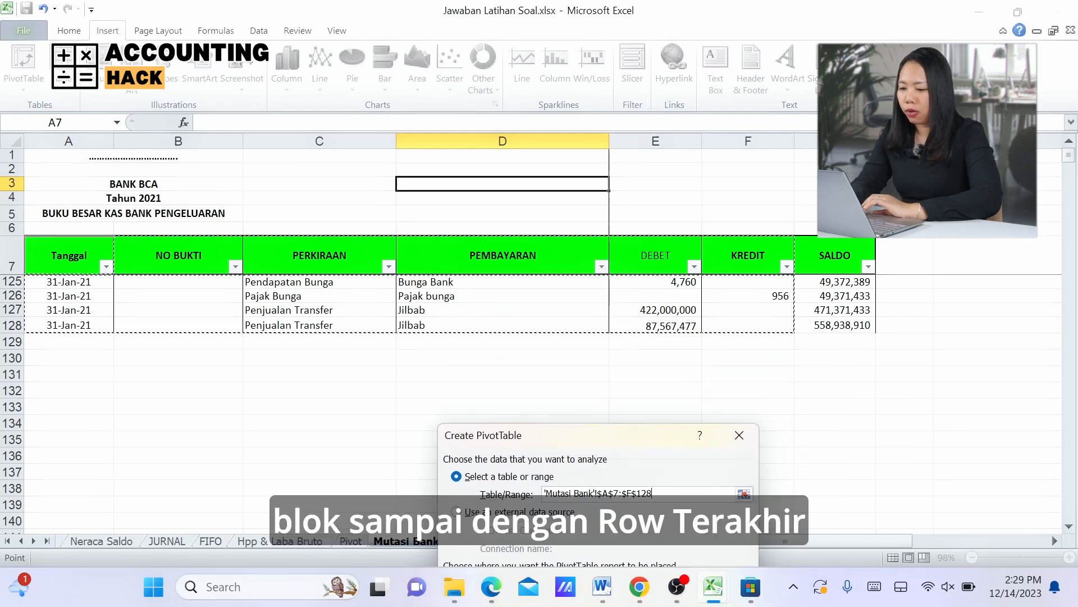
key("shift+Right")
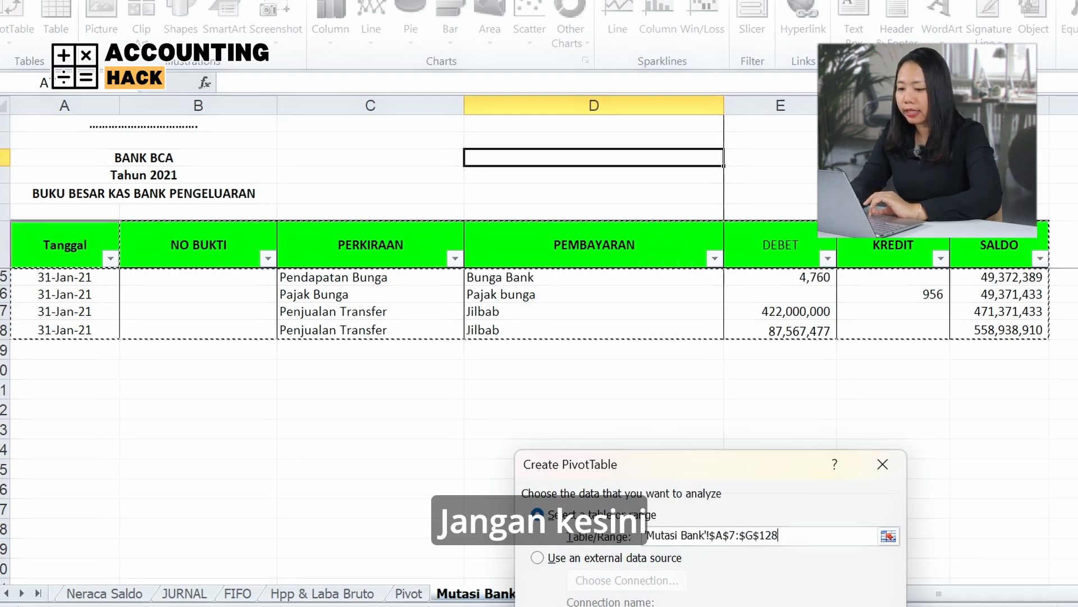
key("shift+Down")
key("shift+Down")
key("shift+Down")
key("shift+Down")
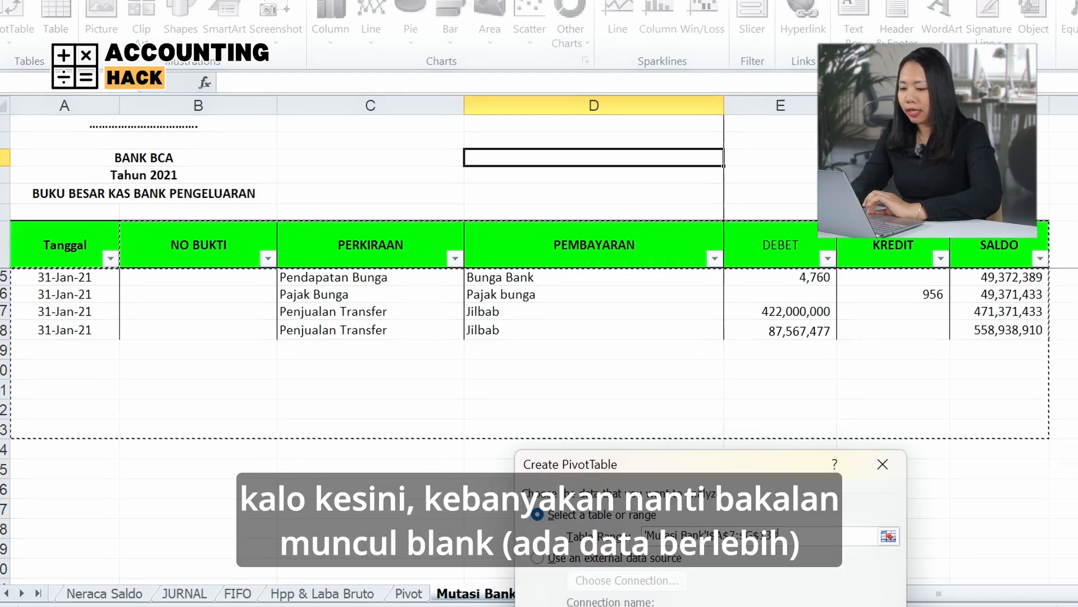
key("shift+Down")
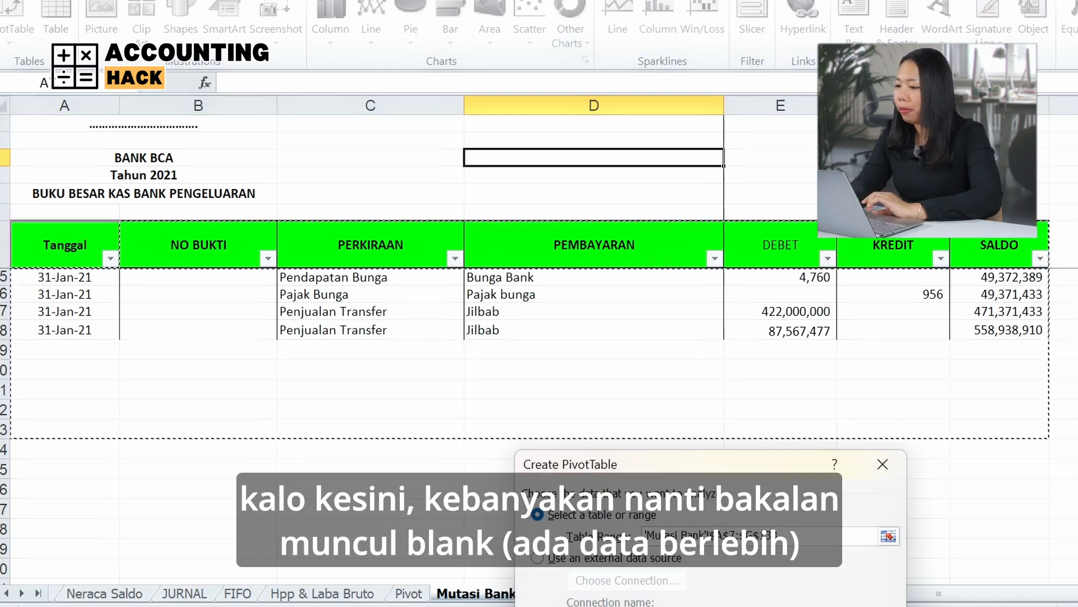
key("shift+Up")
key("shift+Up")
key("shift+Up")
key("shift+Up")
key("shift+Up")
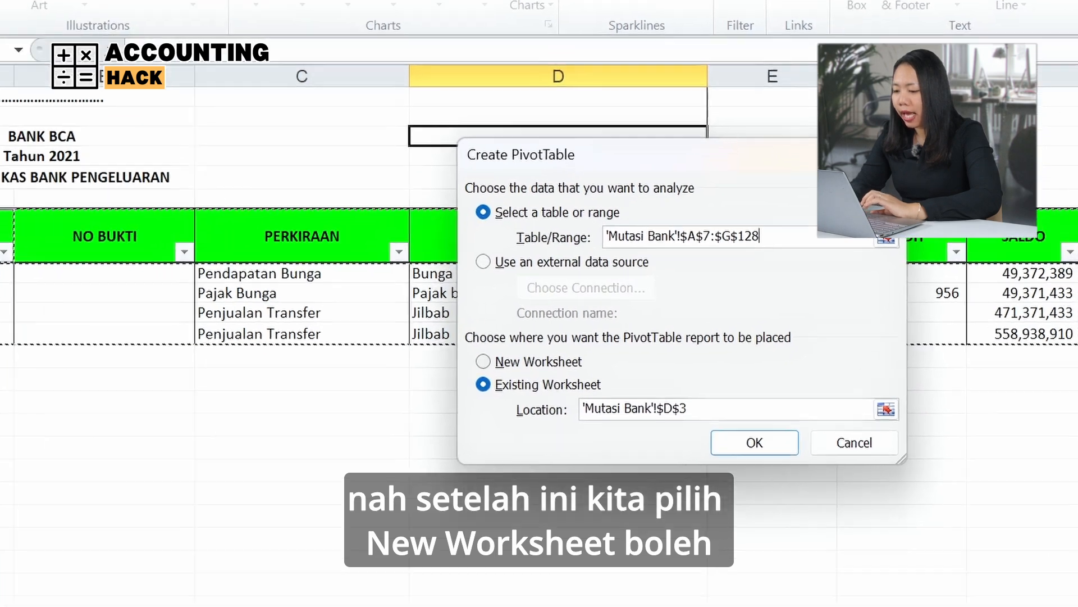
Create the PivotTable on a new worksheet, with PERKIRAAN as row labels and DEBET and KREDIT as values.
left_click(576, 354)
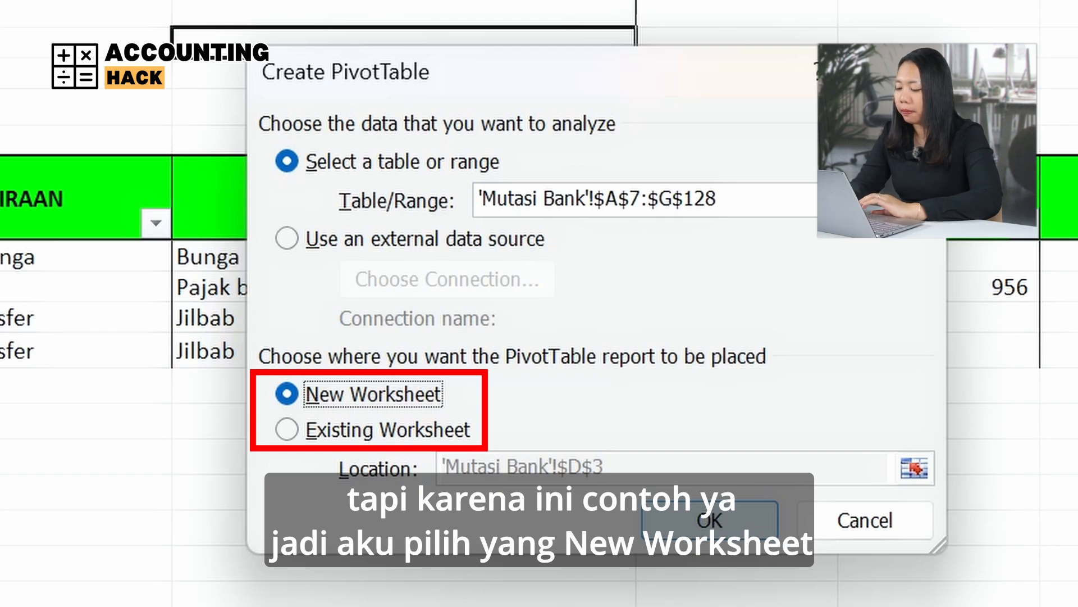
key("Return")
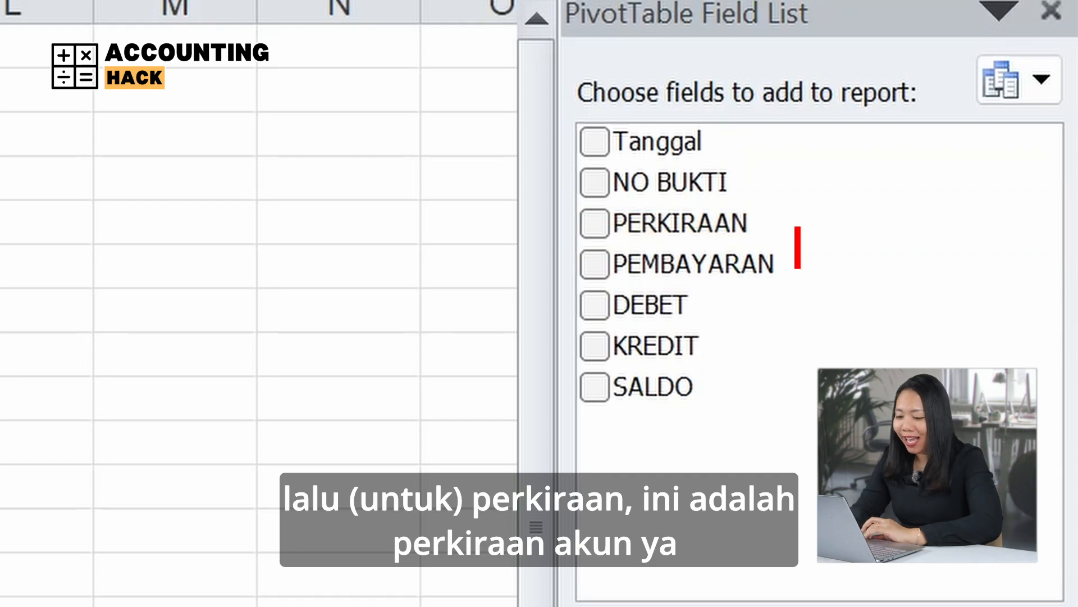
left_click(594, 224)
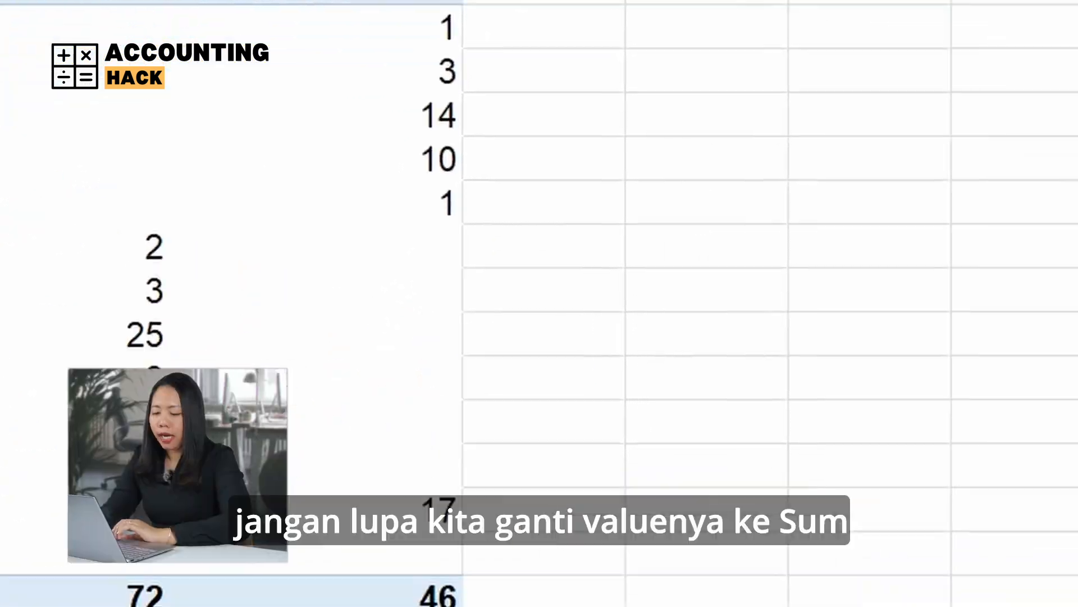
Summarise both the DEBET and the KREDIT value fields of the PivotTable by Sum.
left_click(963, 376)
left_click(920, 327)
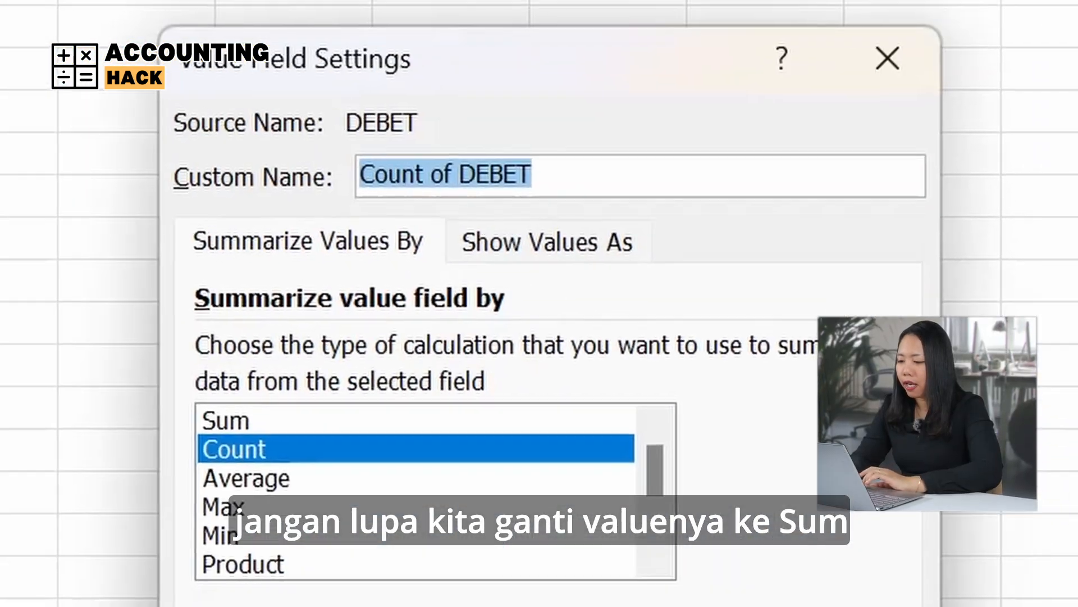
left_click(240, 415)
left_click(640, 585)
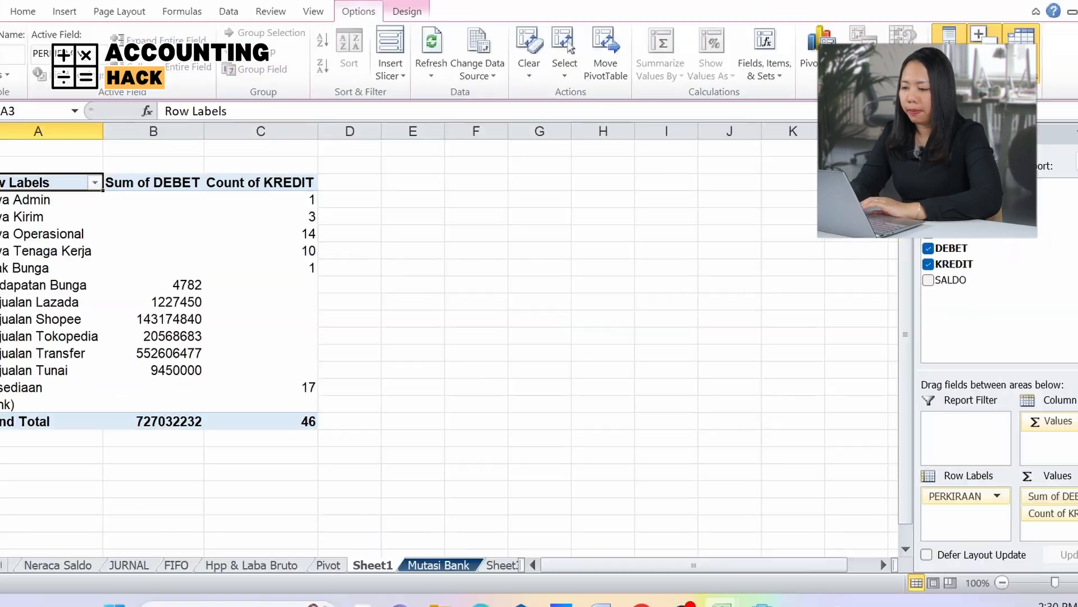
left_click(1030, 493)
left_click(980, 473)
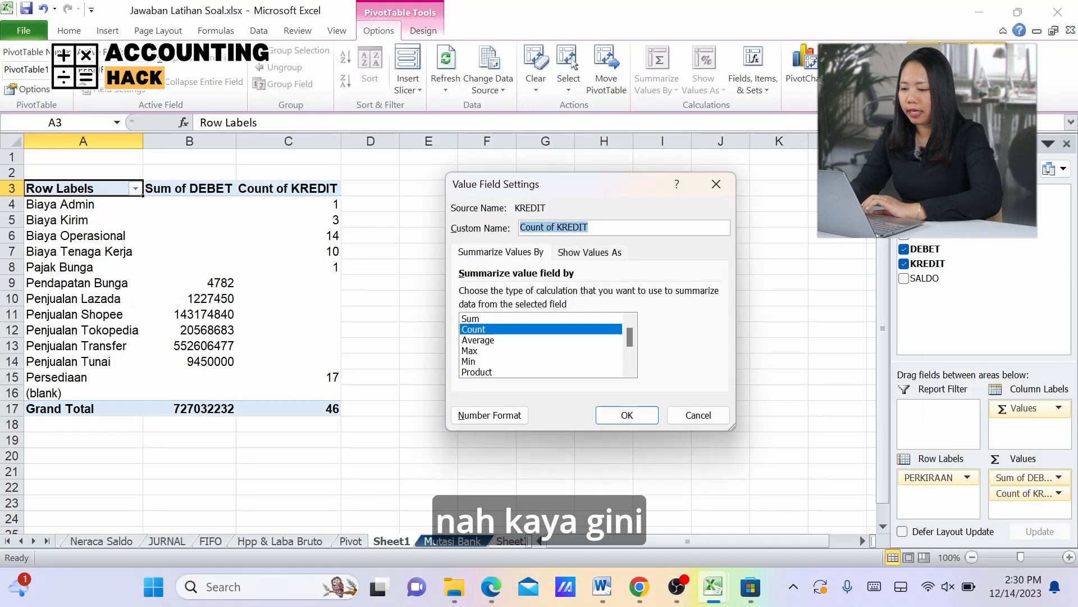
left_click(471, 319)
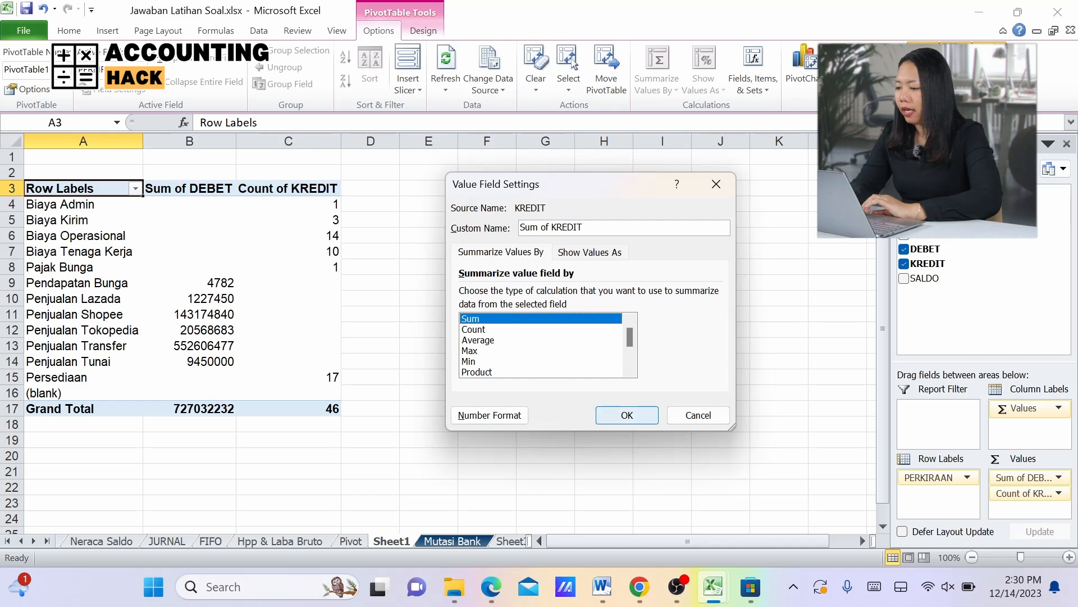
left_click(627, 415)
left_click(420, 361)
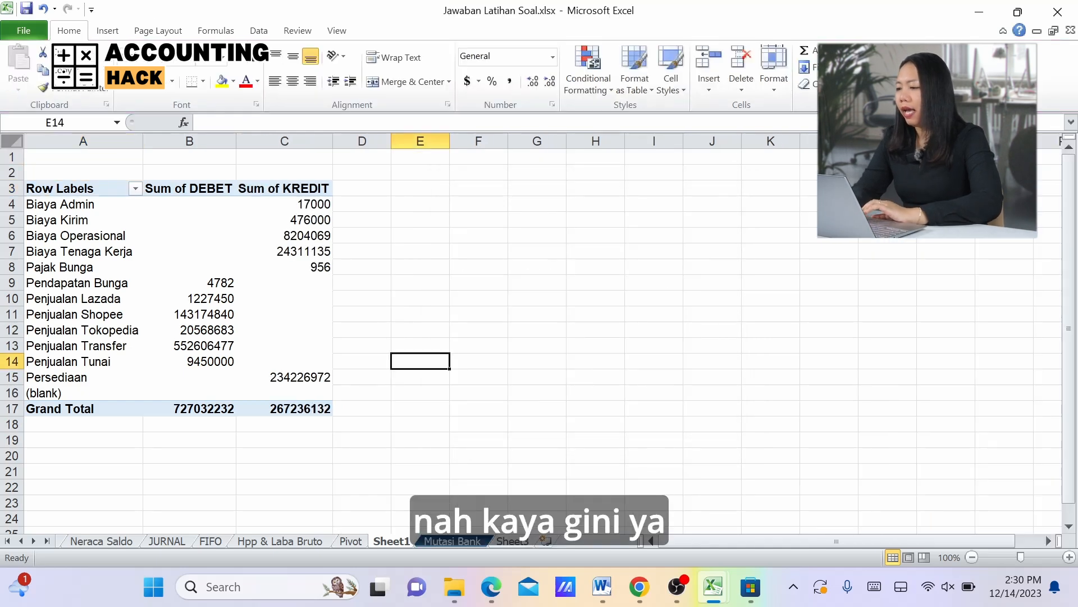
Format the whole pivot sheet in Calibri 10 with comma-separated numbers and no decimals.
left_click(12, 142)
left_click(172, 80)
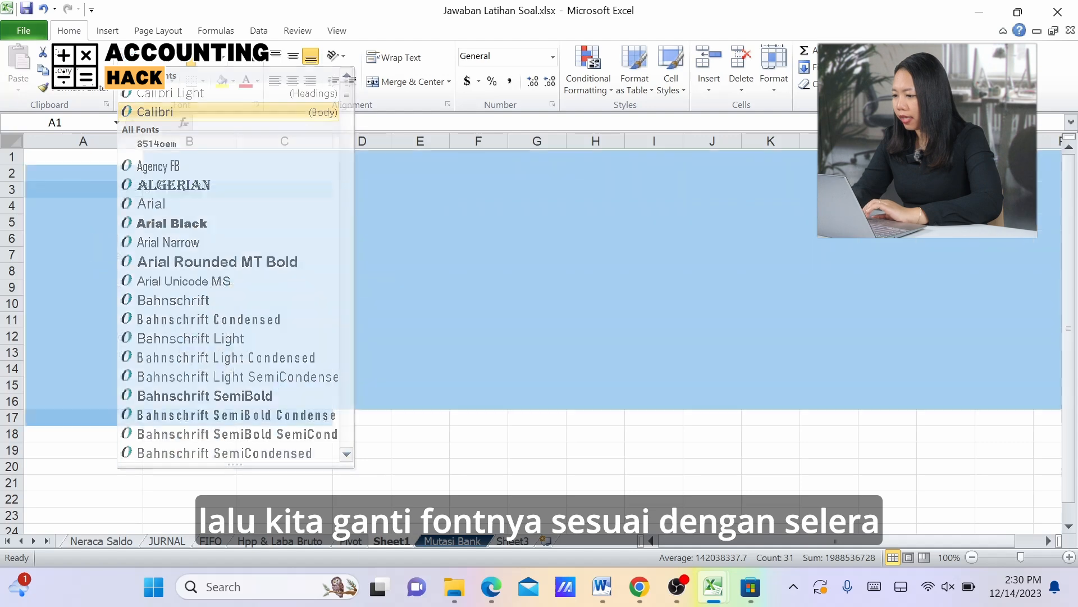
left_click(148, 108)
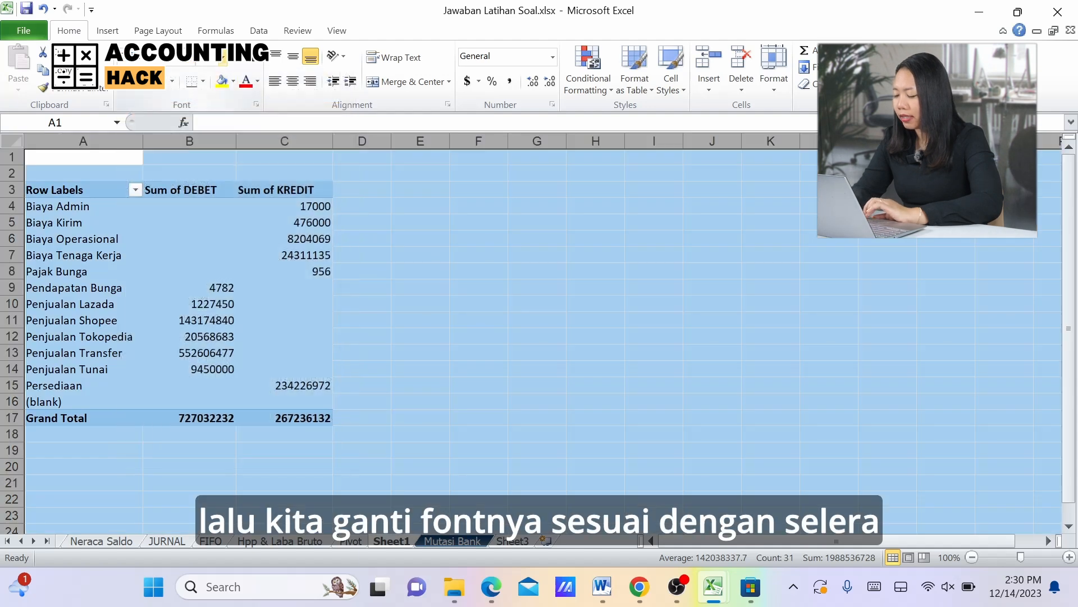
left_click(223, 58)
left_click(205, 103)
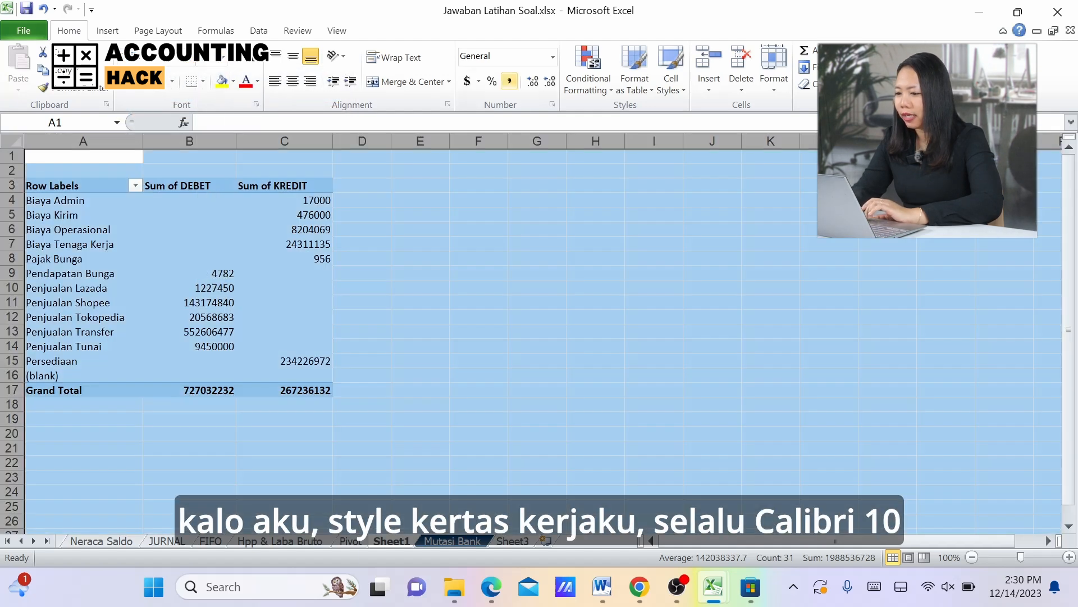
left_click(510, 81)
left_click(550, 81)
left_click(550, 82)
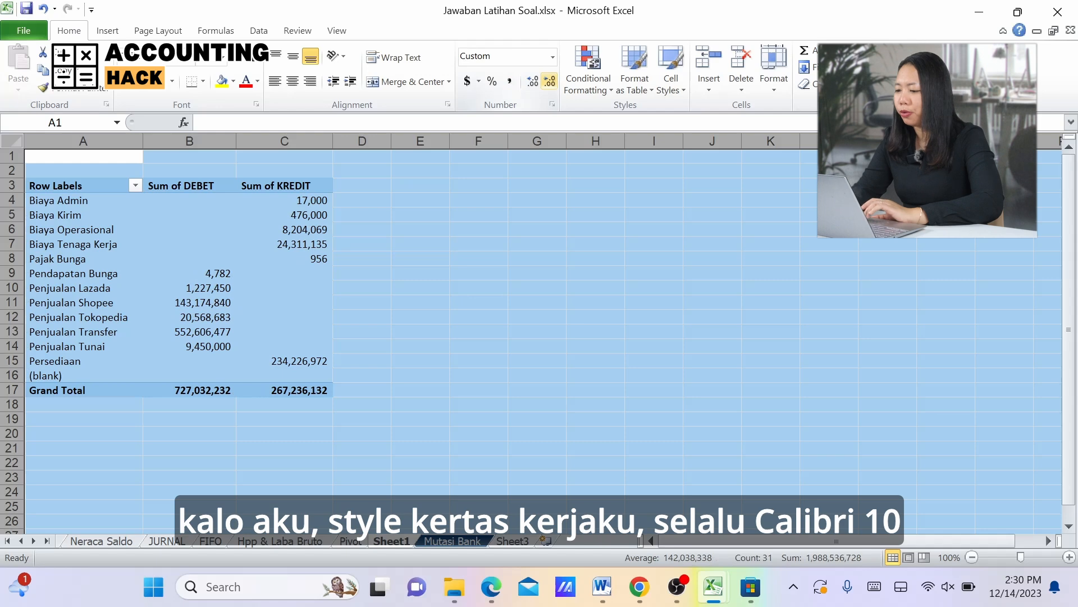
Review the debit and credit totals of each account in the PivotTable on Sheet1.
left_click(420, 346)
left_click_drag(189, 141, 285, 141)
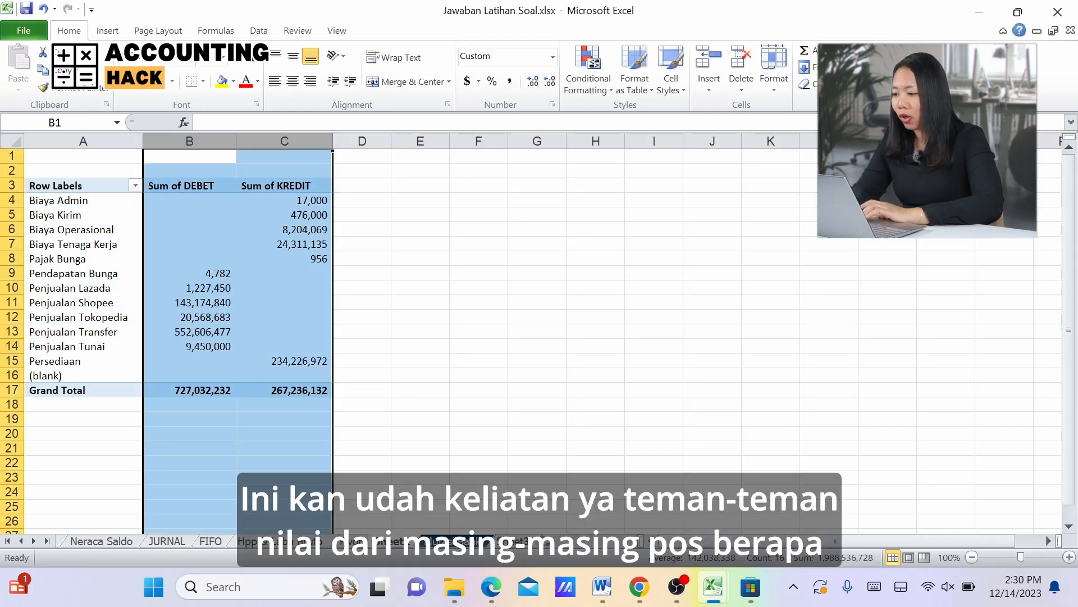
left_click_drag(11, 200, 12, 376)
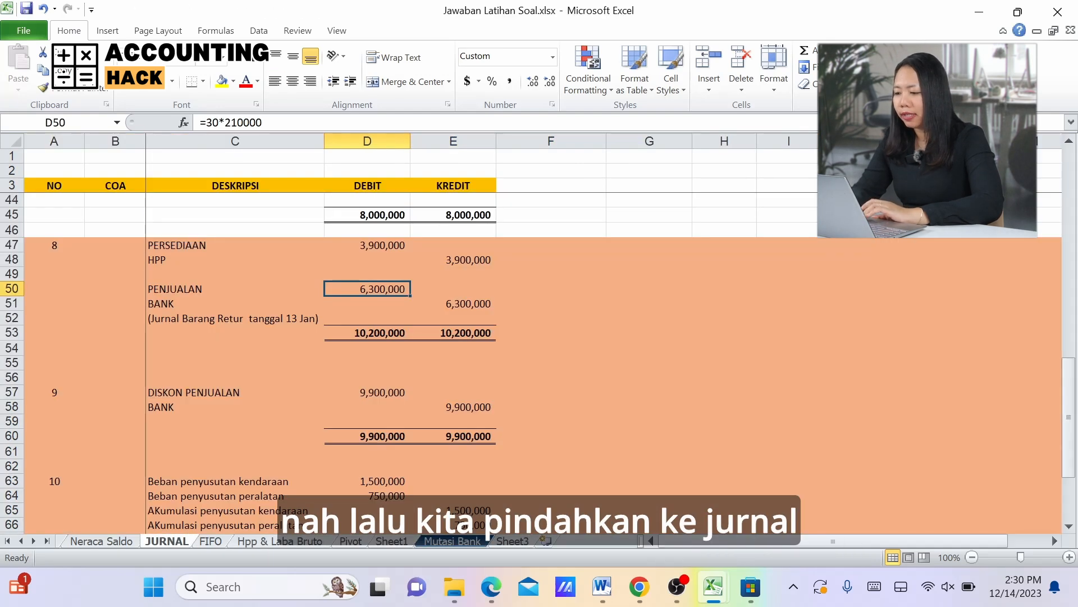
Clear the DEBIT amounts from Biaya Admin to Persediaan (D6:D11) in entry 1 of the JURNAL sheet.
left_click(367, 245)
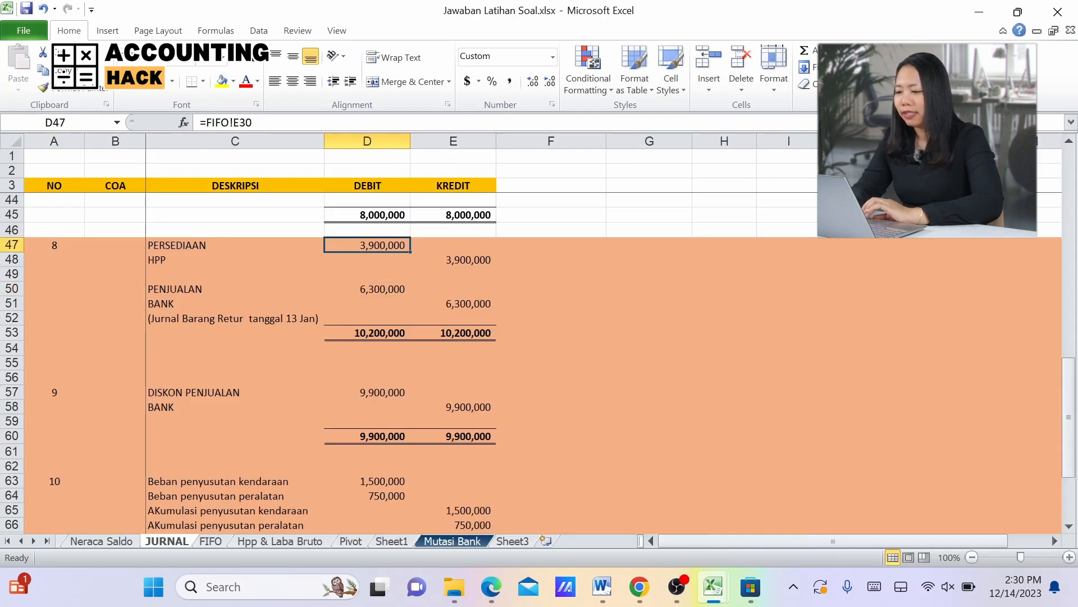
left_click_drag(1068, 416, 1069, 208)
left_click(368, 244)
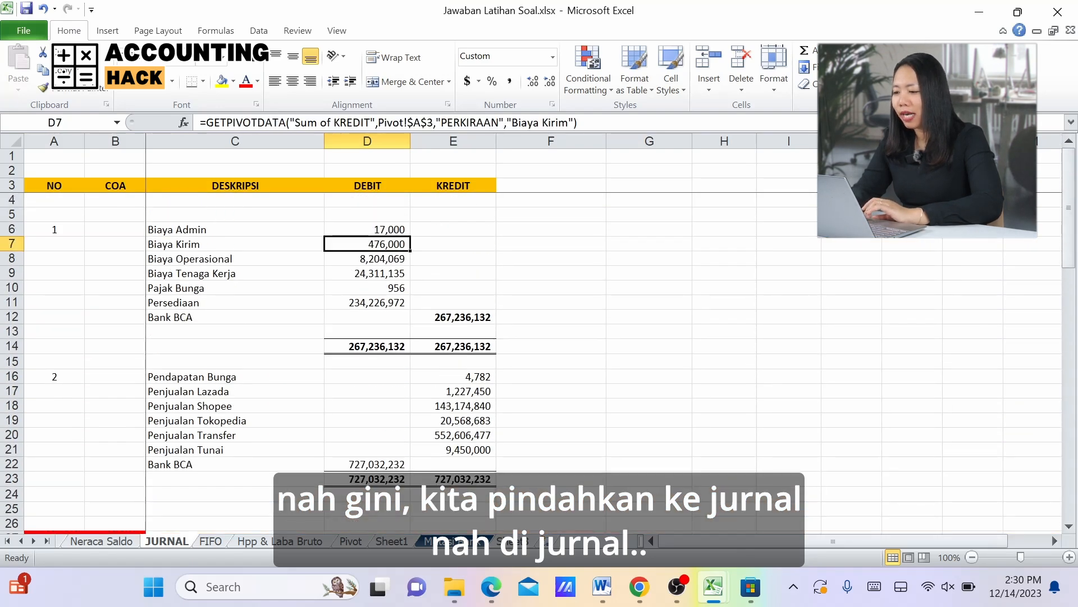
left_click(368, 229)
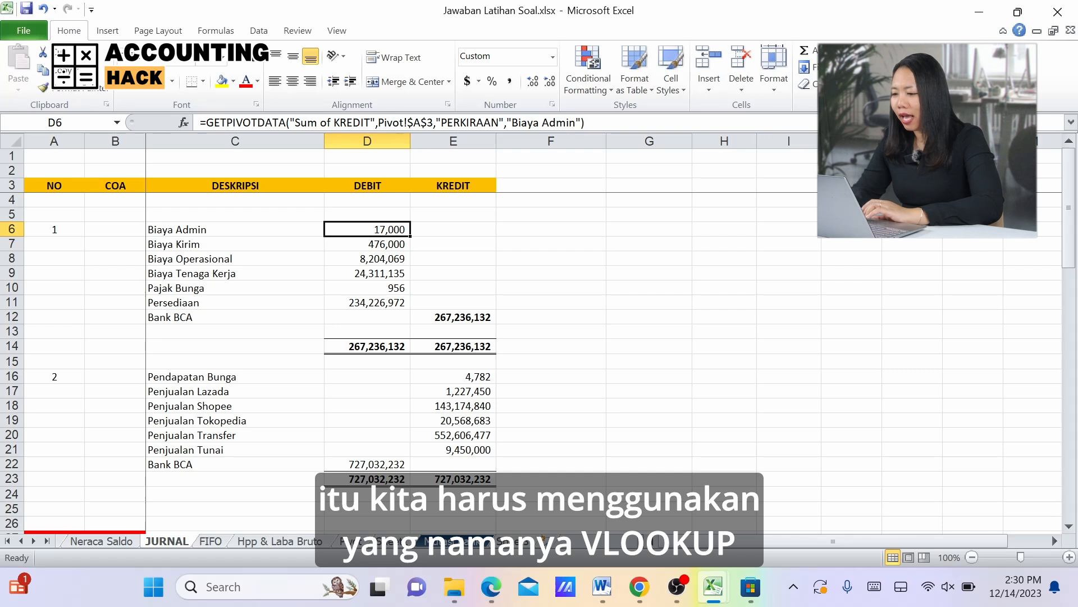
left_click_drag(367, 229, 367, 302)
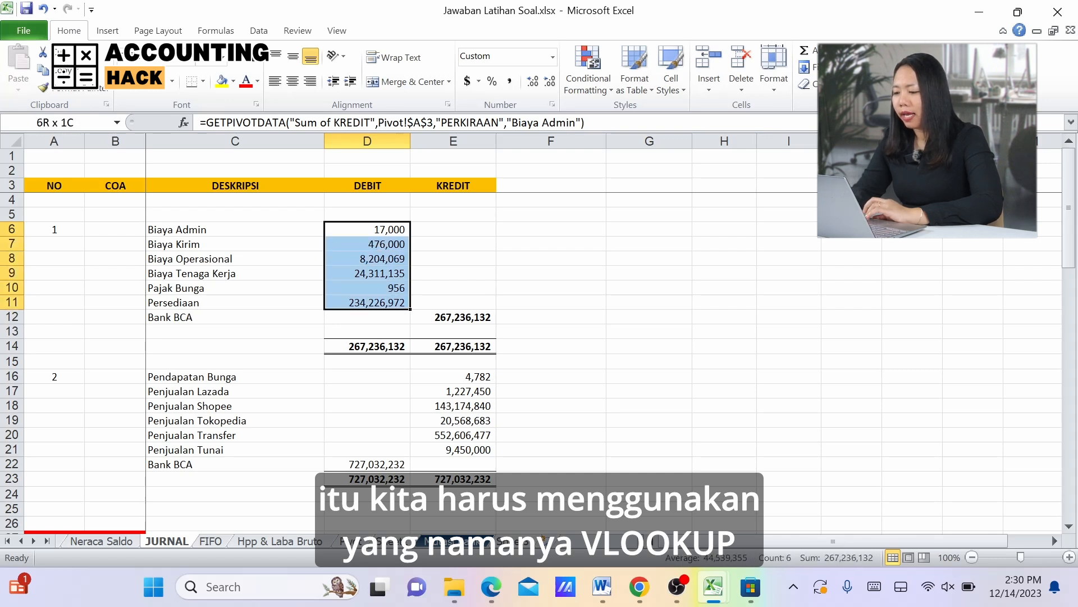
key("Delete")
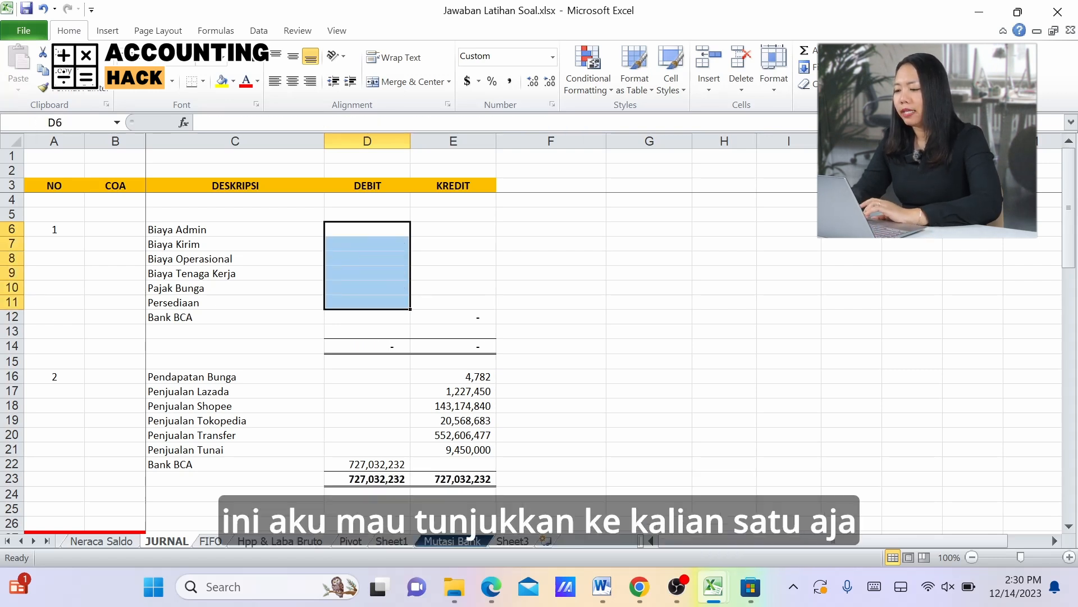
Start a VLOOKUP in the DEBIT cell of Biaya Admin (D6) with C6 as the lookup value.
left_click(365, 229)
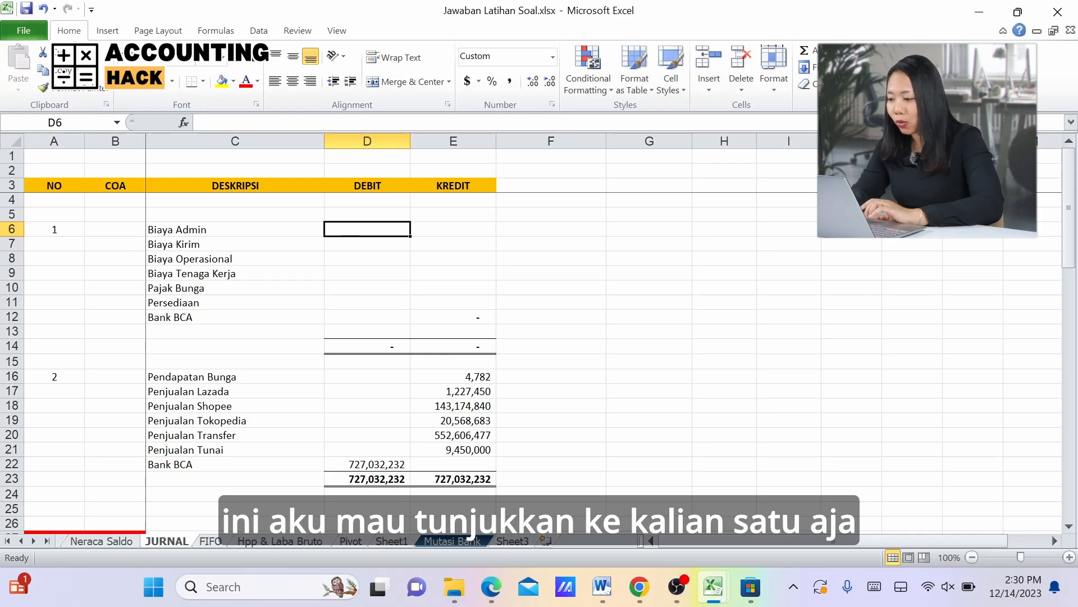
key("Left")
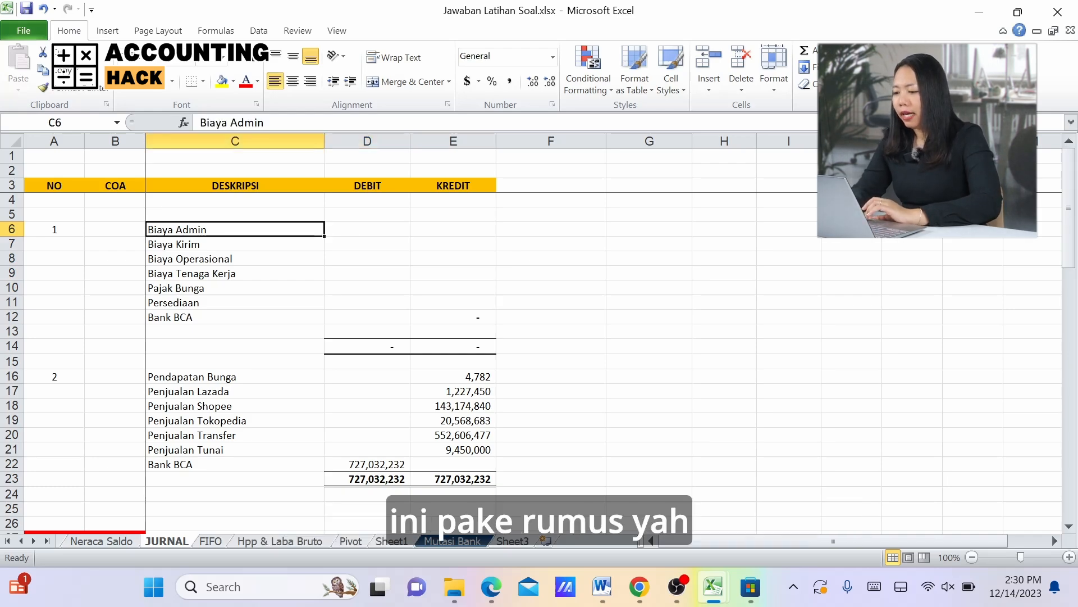
key("Right")
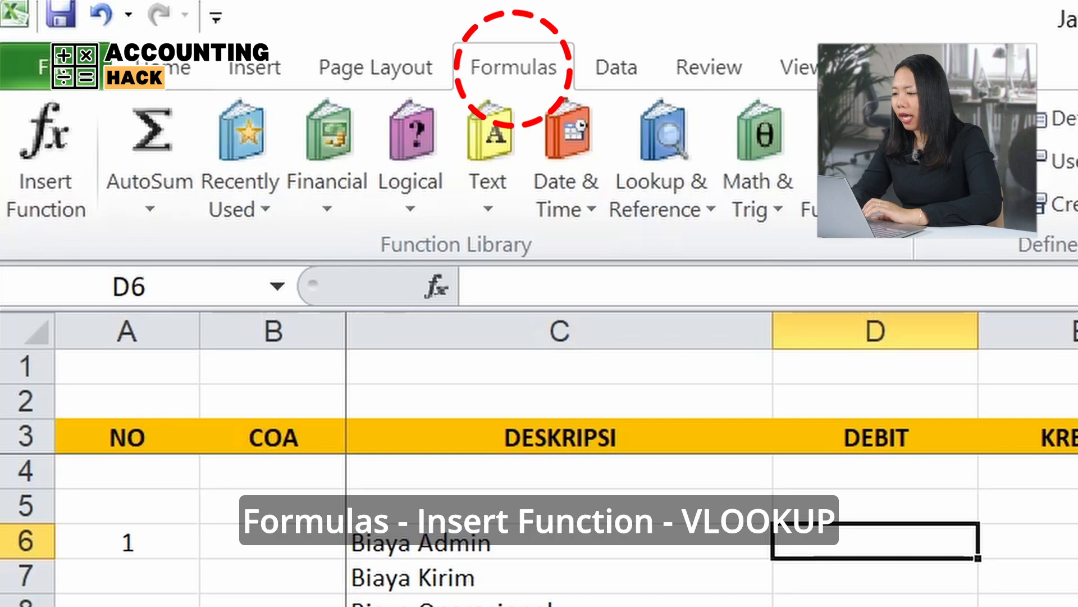
left_click(45, 160)
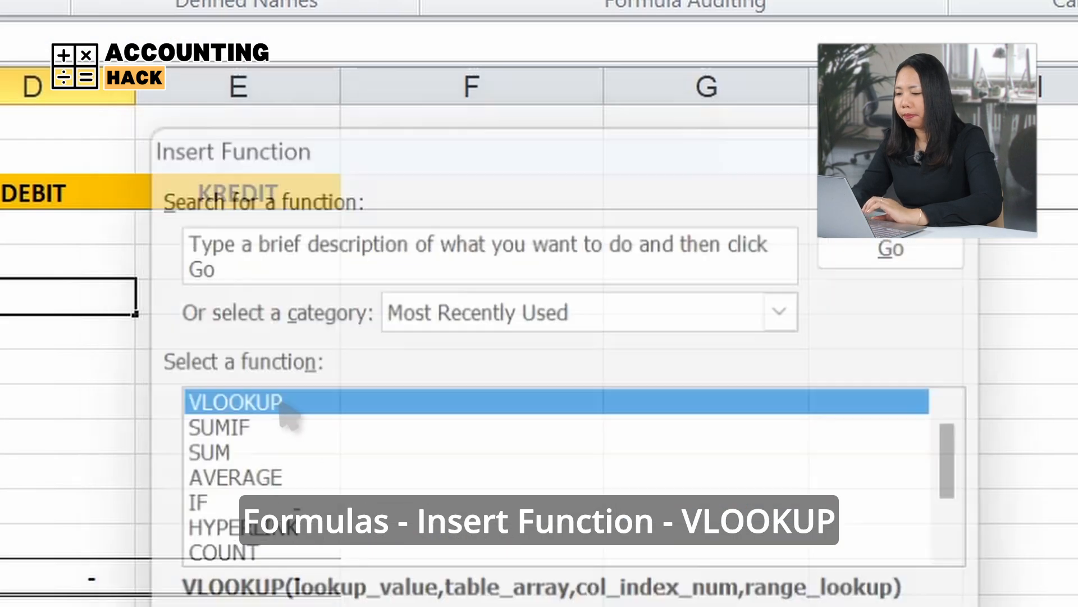
double_click(280, 403)
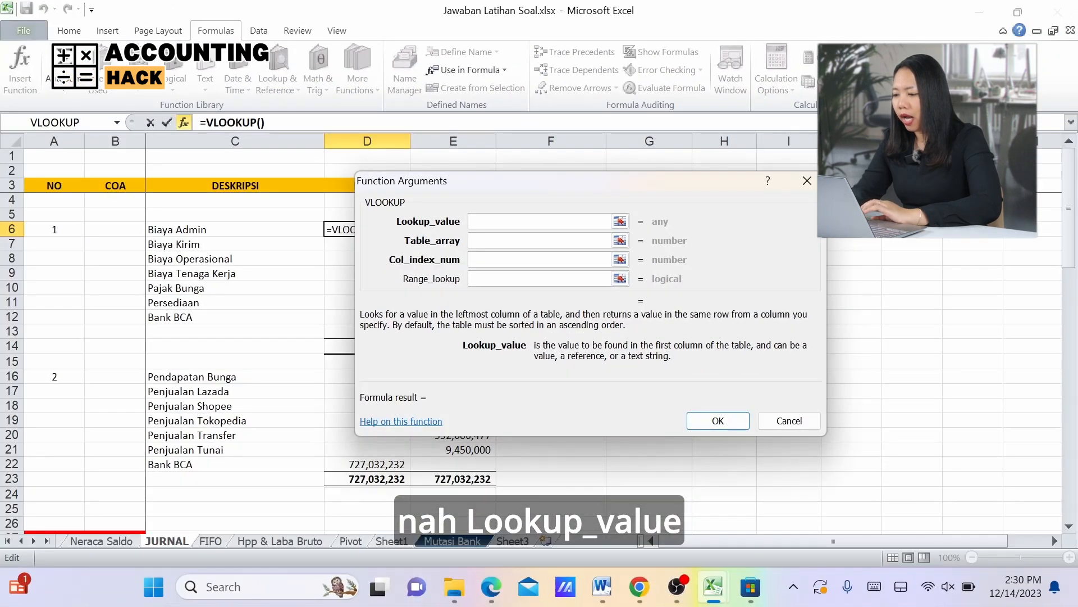
key("Left")
left_click(540, 240)
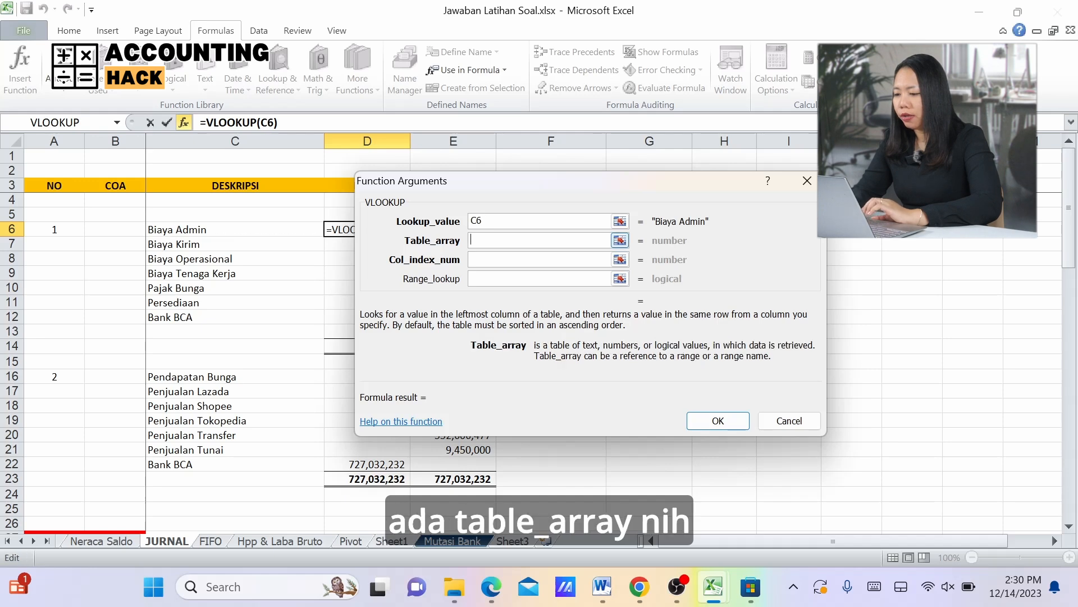
Set the VLOOKUP's table array to the PivotTable range on Sheet1 as the absolute reference Sheet1!$A$4:$C$17.
left_click(351, 541)
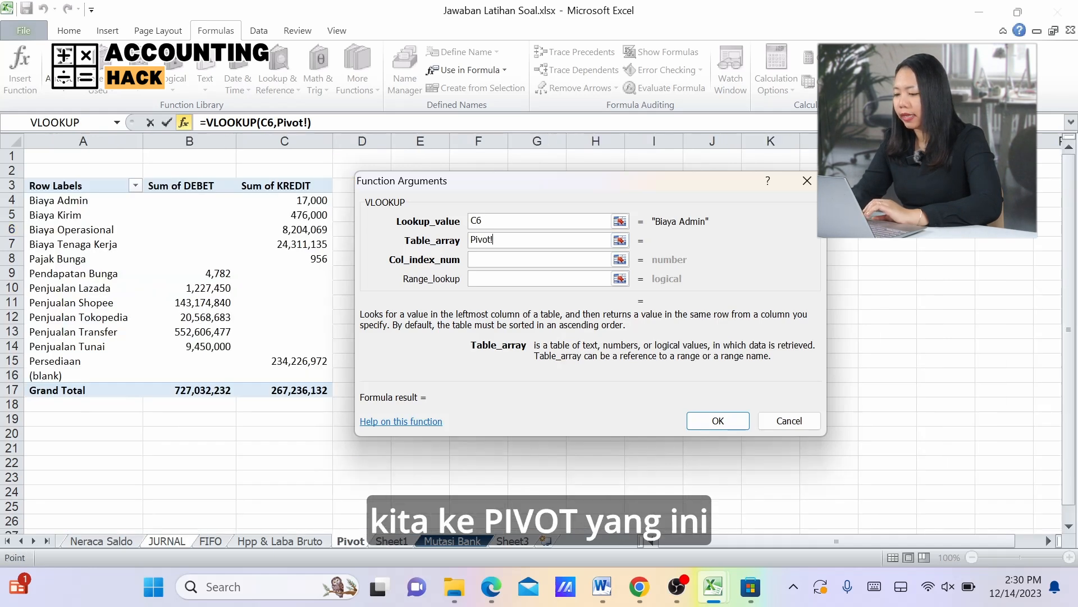
left_click(391, 541)
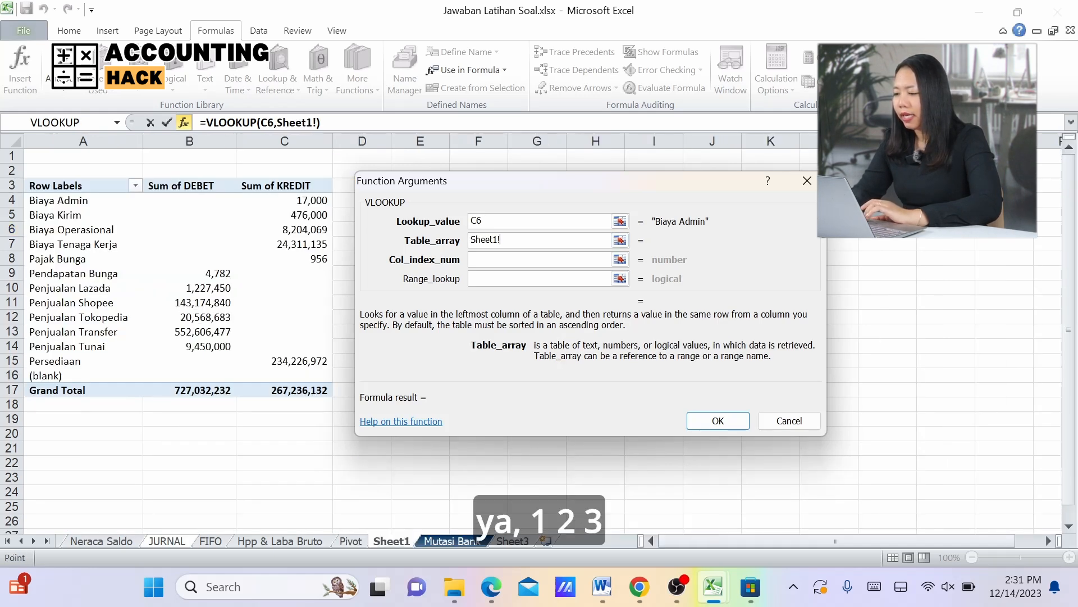
left_click_drag(112, 201, 330, 389)
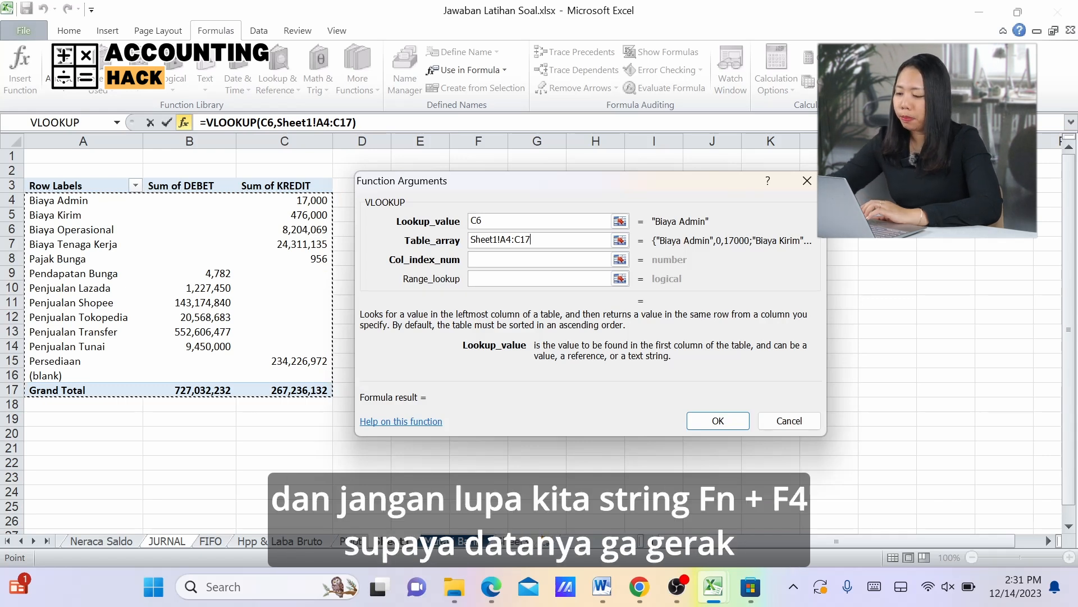
key("F4")
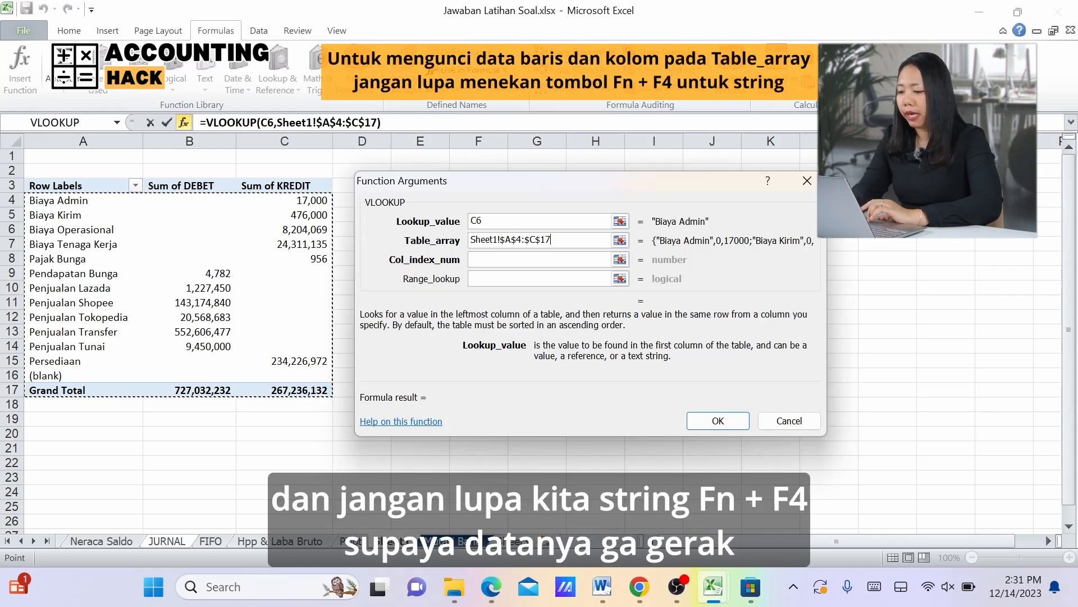
key("Tab")
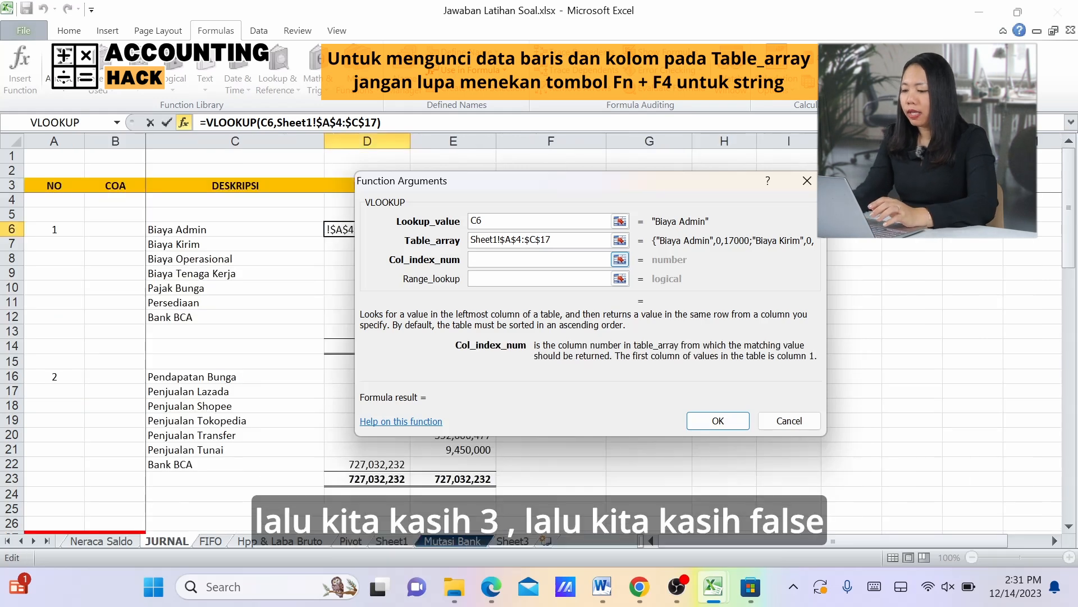
Complete the VLOOKUP with column index 3 and range lookup false, and fill it down to Persediaan (D11).
type("3")
key("Tab")
type("false")
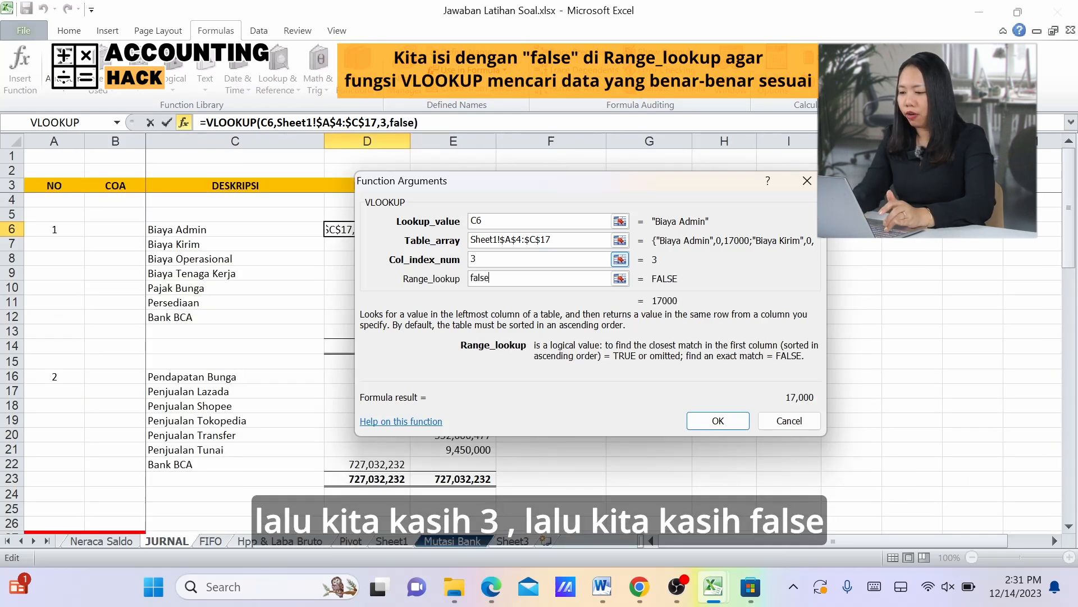
key("Return")
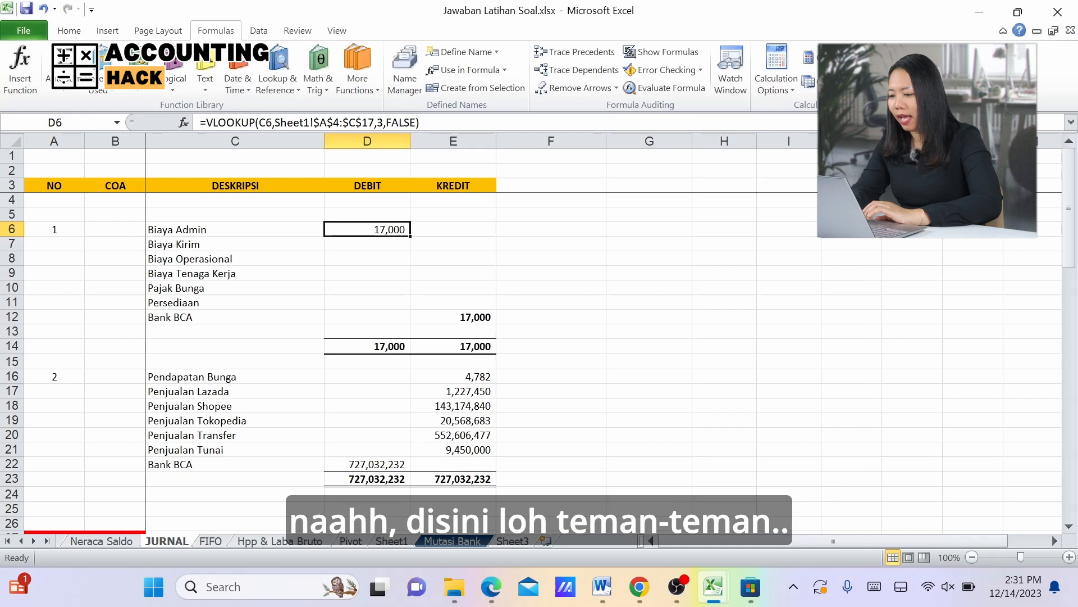
left_click_drag(410, 236, 410, 308)
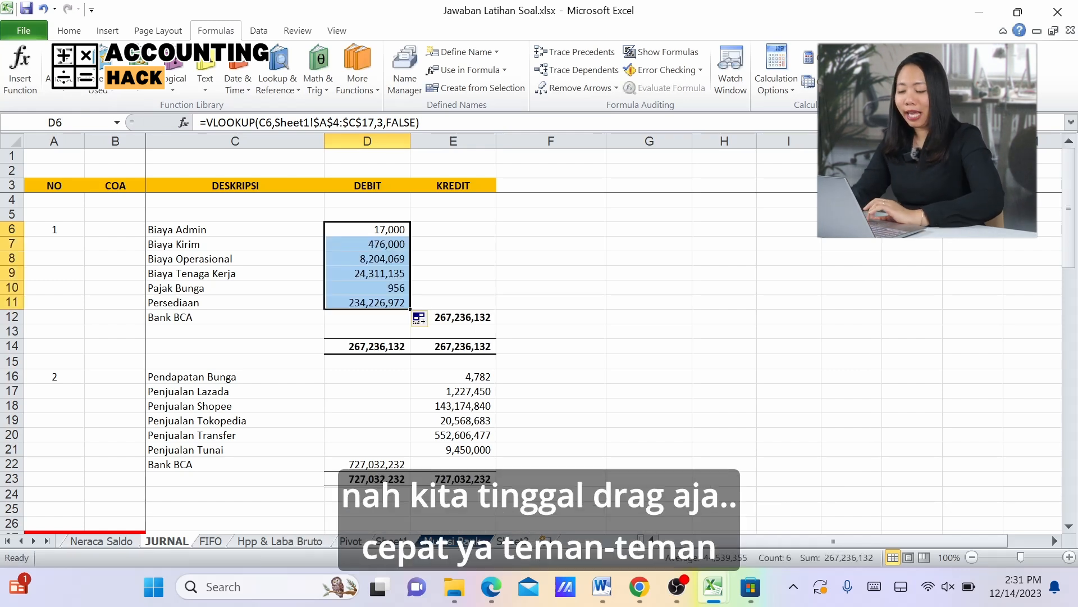
left_click(453, 541)
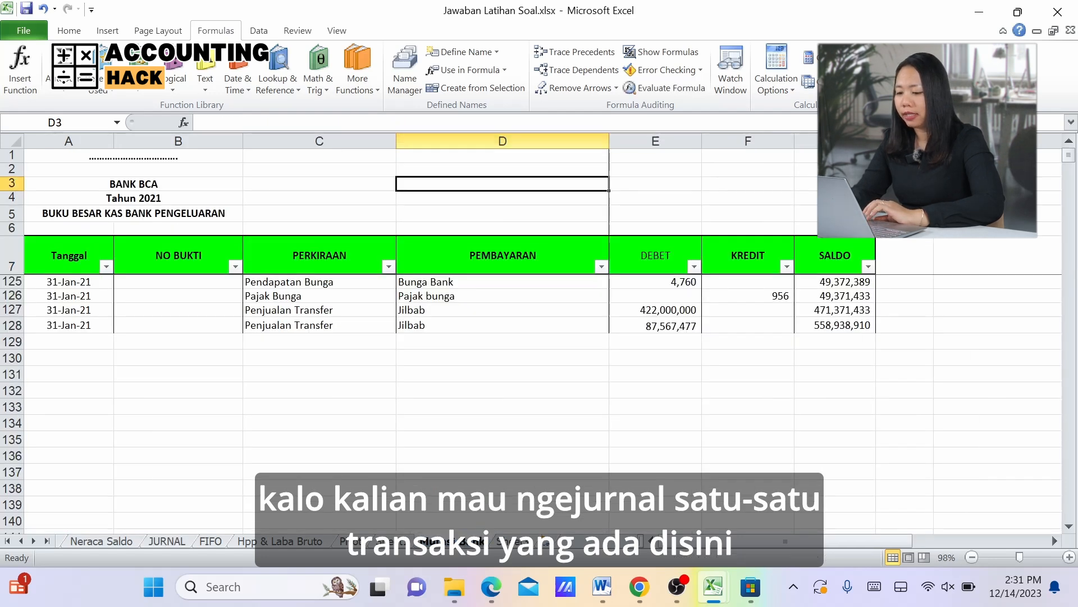
left_click(503, 141)
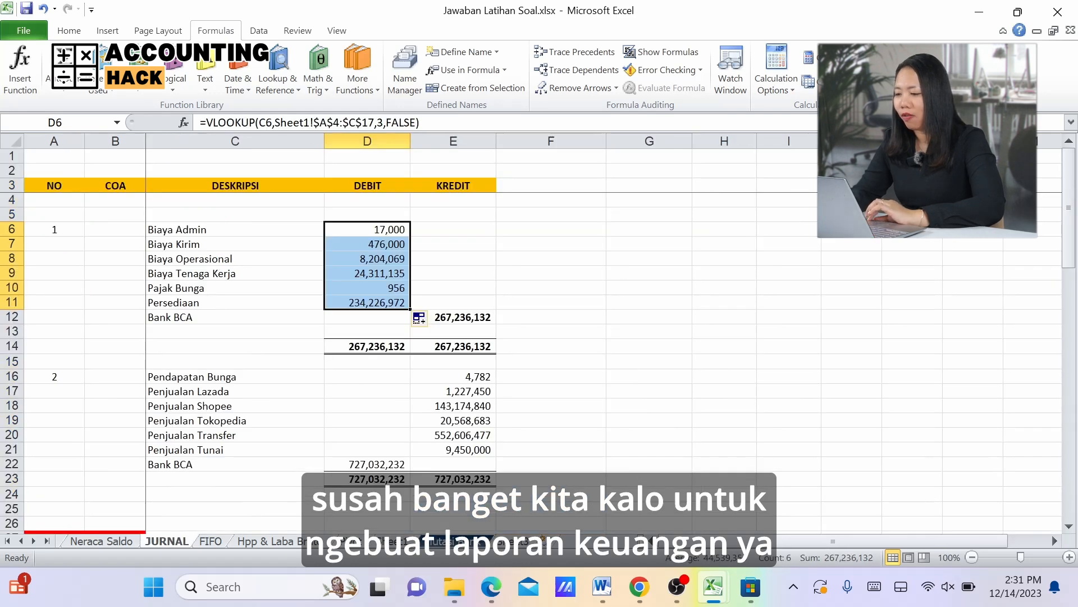
left_click(650, 362)
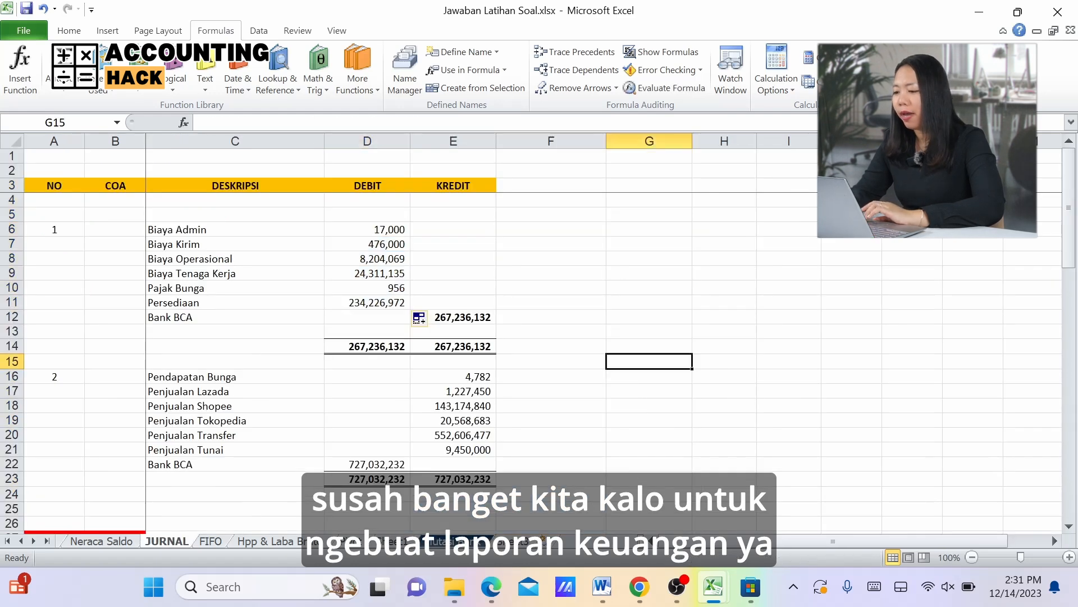
left_click(368, 259)
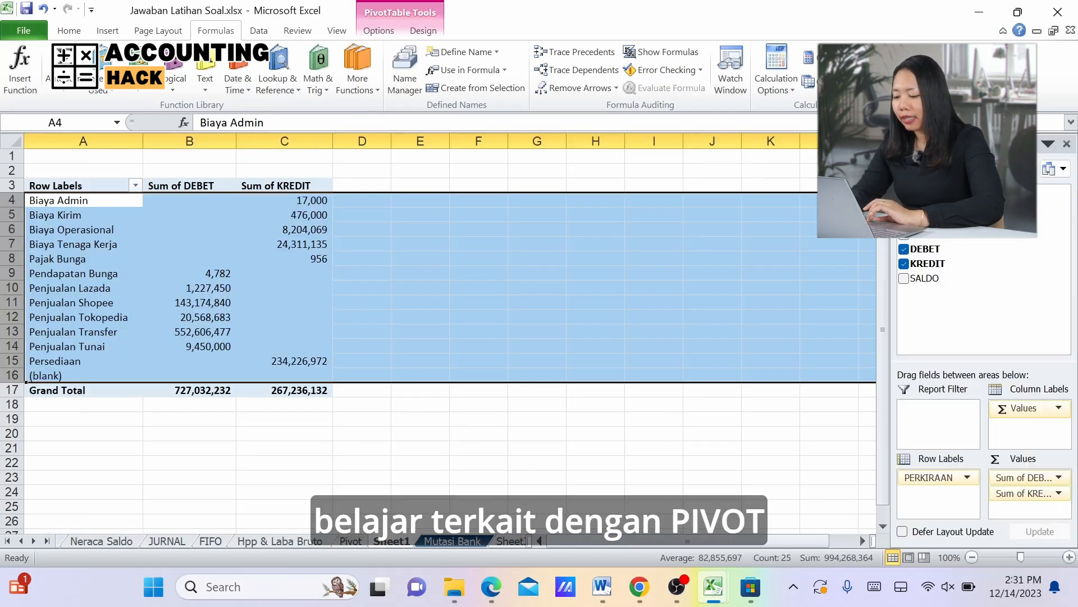
Delete Sheet1 with its PivotTable from the workbook.
right_click(383, 541)
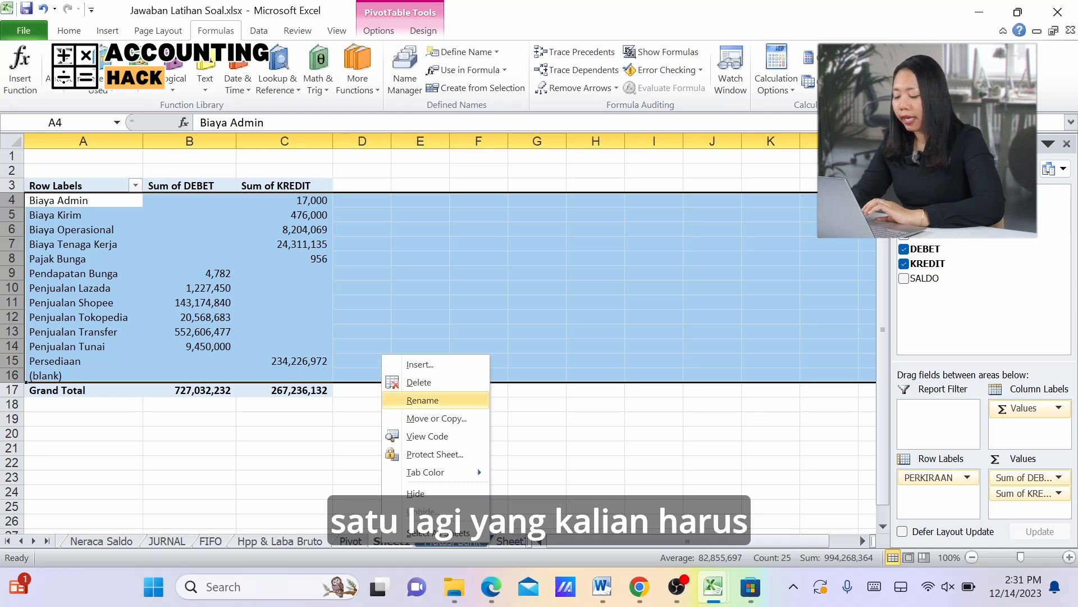
left_click(418, 382)
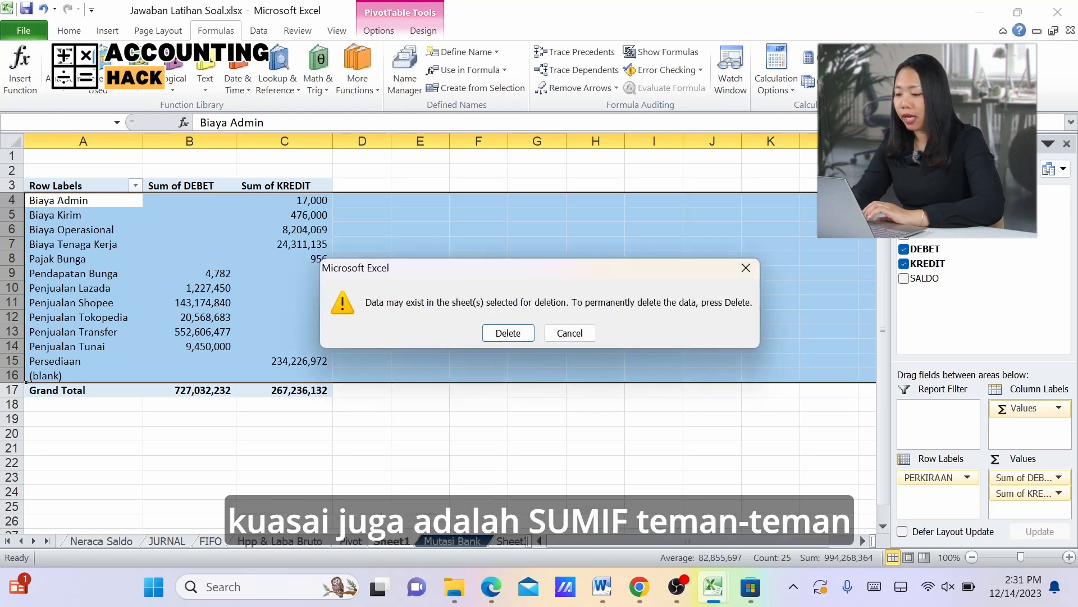
left_click(509, 332)
left_click(503, 373)
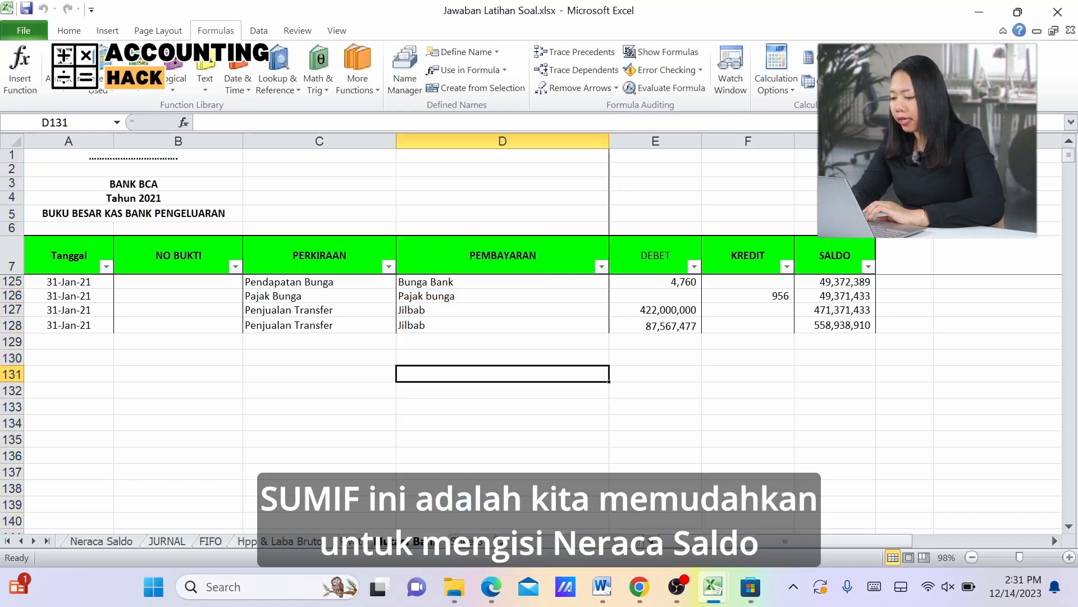
Clear all DEBIT and KREDIT entries under MUTASI JURNAL (F5:G55) in the Neraca Saldo sheet.
left_click(101, 541)
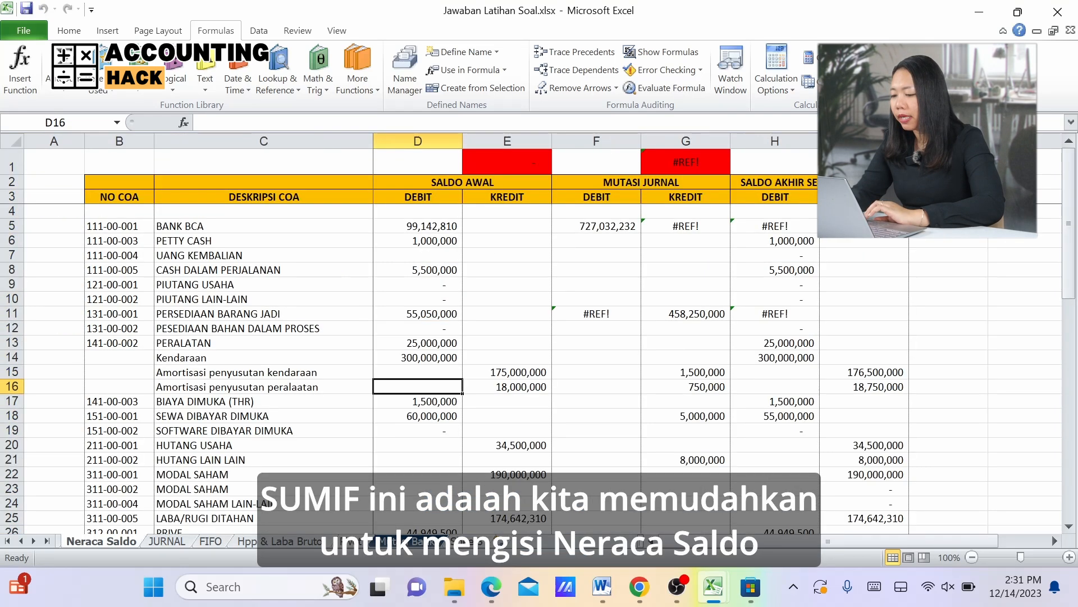
left_click(596, 314)
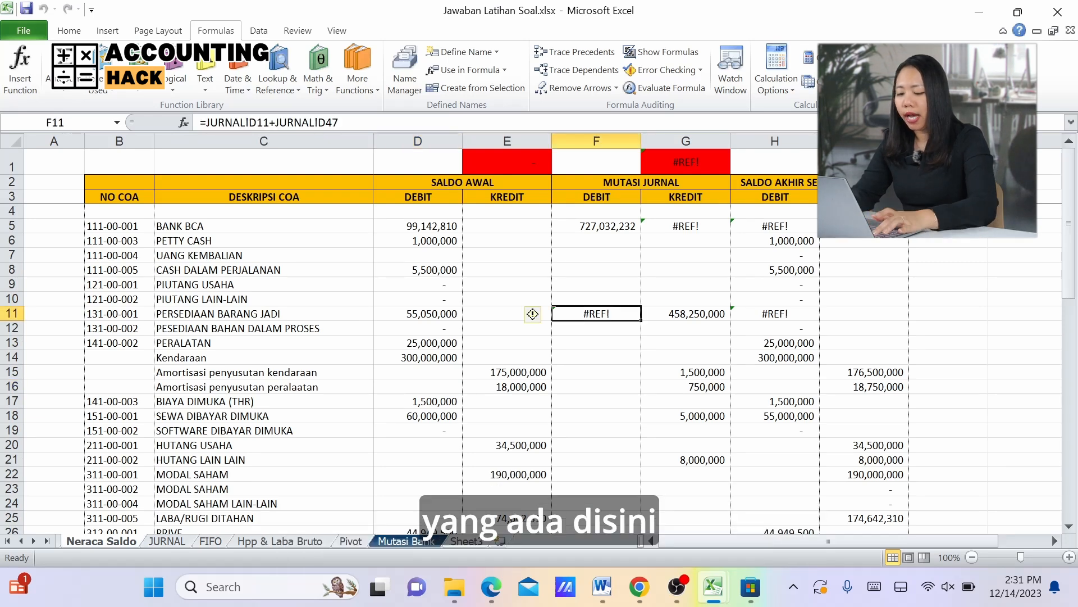
key("Delete")
left_click(686, 227)
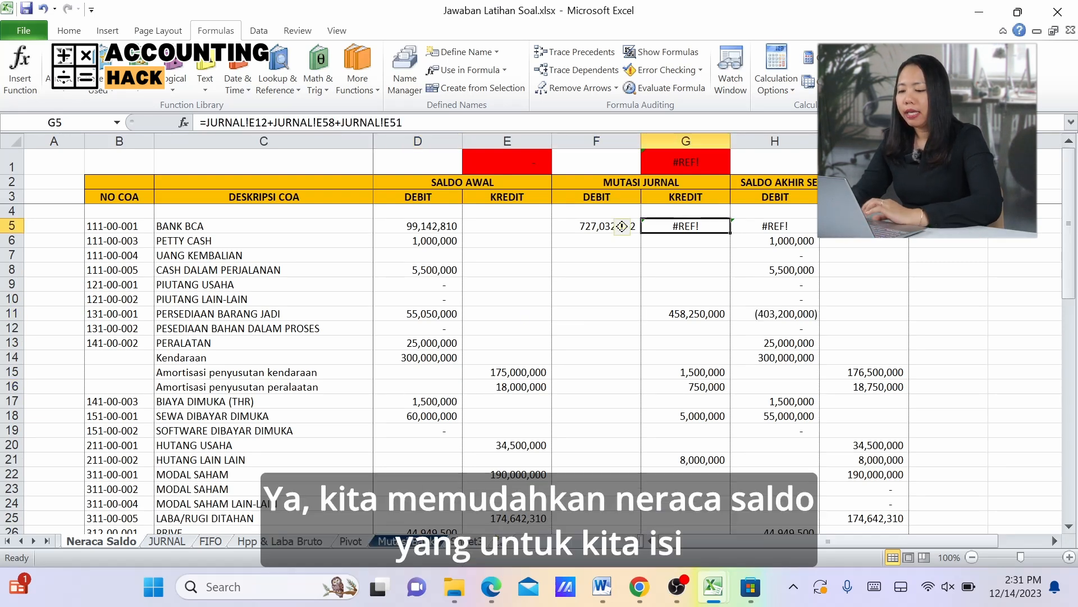
key("Delete")
mouse_move(1069, 224)
left_mouse_down()
mouse_move(1069, 443)
mouse_move(1068, 223)
left_mouse_up()
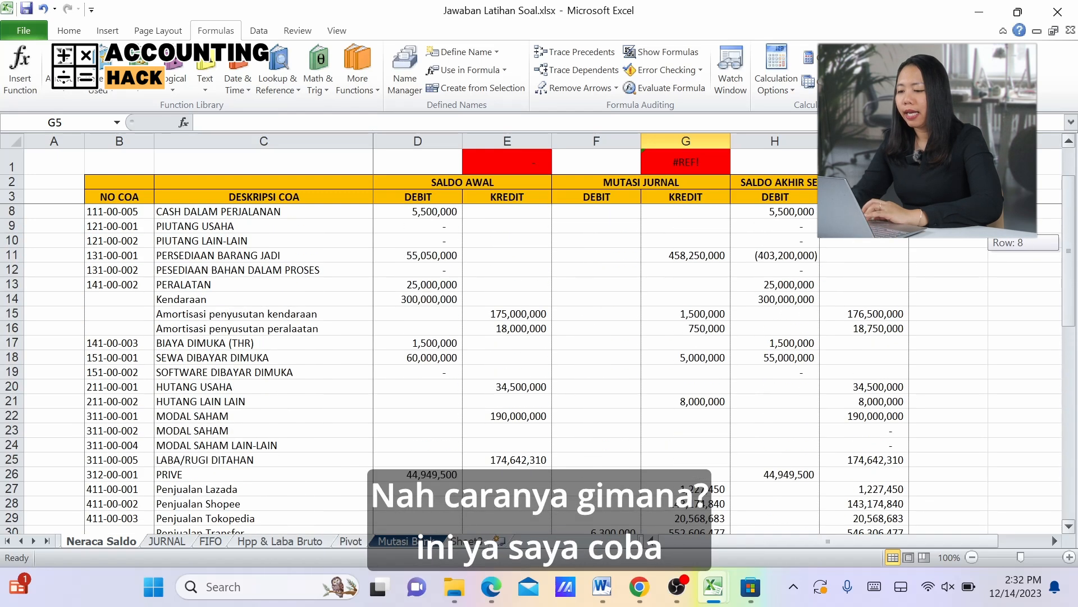
left_click_drag(596, 226, 730, 480)
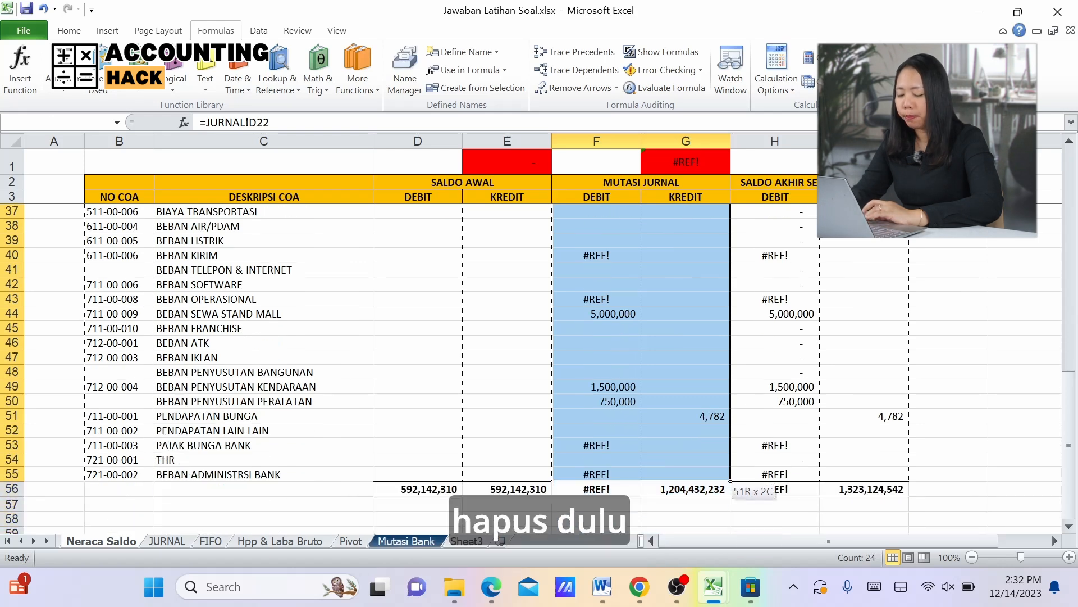
key("Delete")
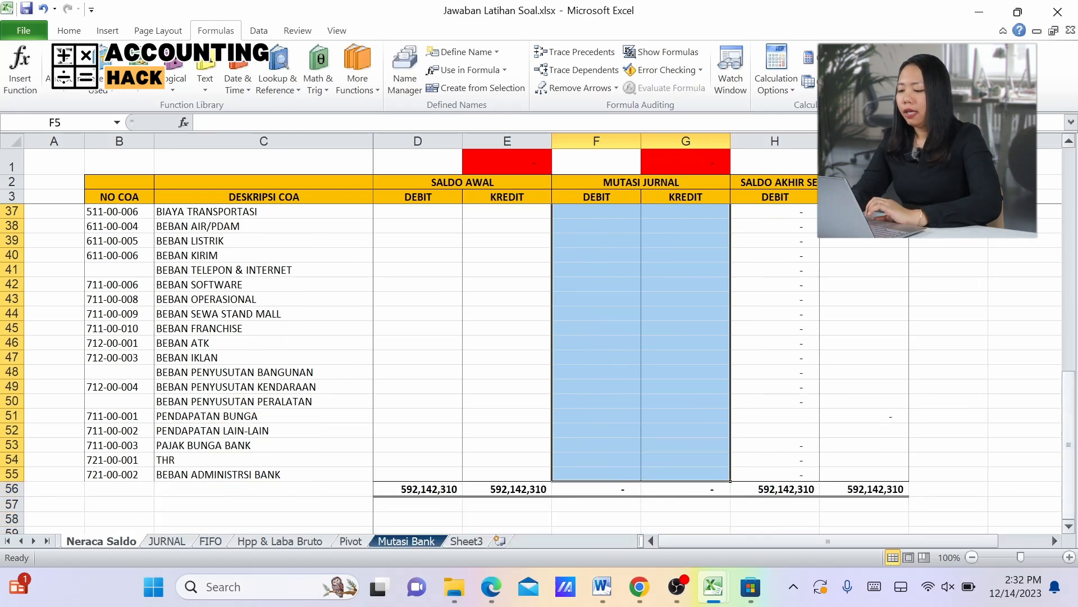
scroll(539, 337, "up", 11)
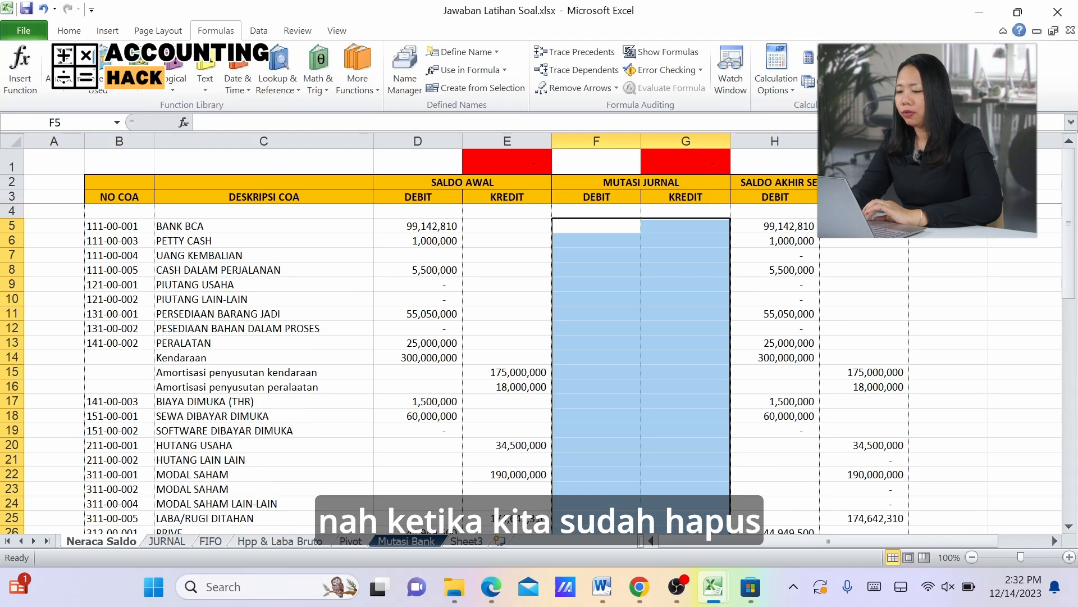
left_click(596, 225)
Clear the broken VLOOKUP formulas from Biaya Admin to Persediaan (D6:D11) in the JURNAL sheet.
left_click(167, 541)
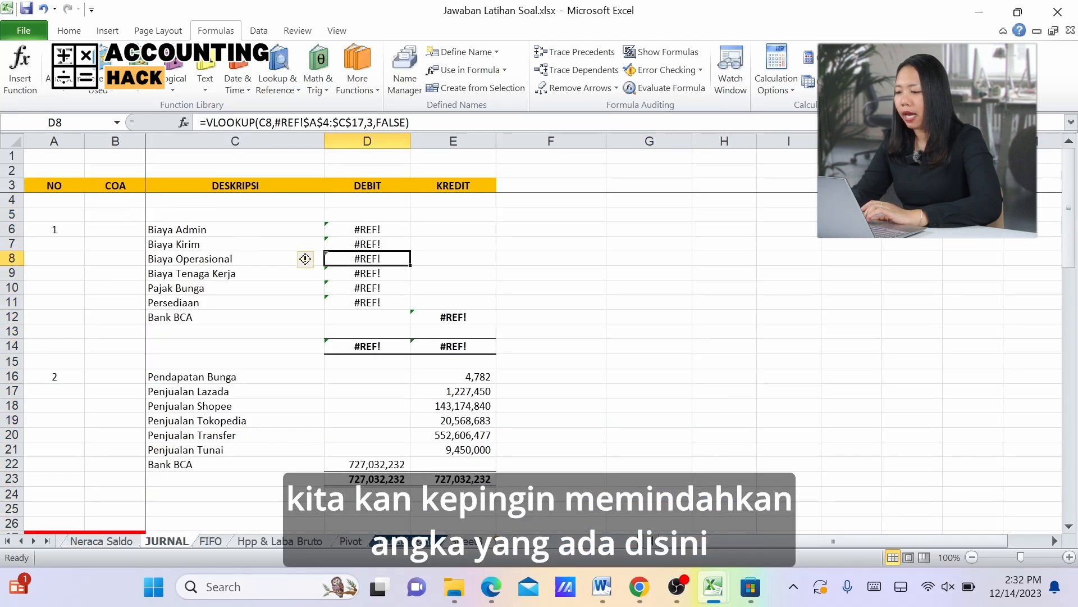
key("Up")
key("Up")
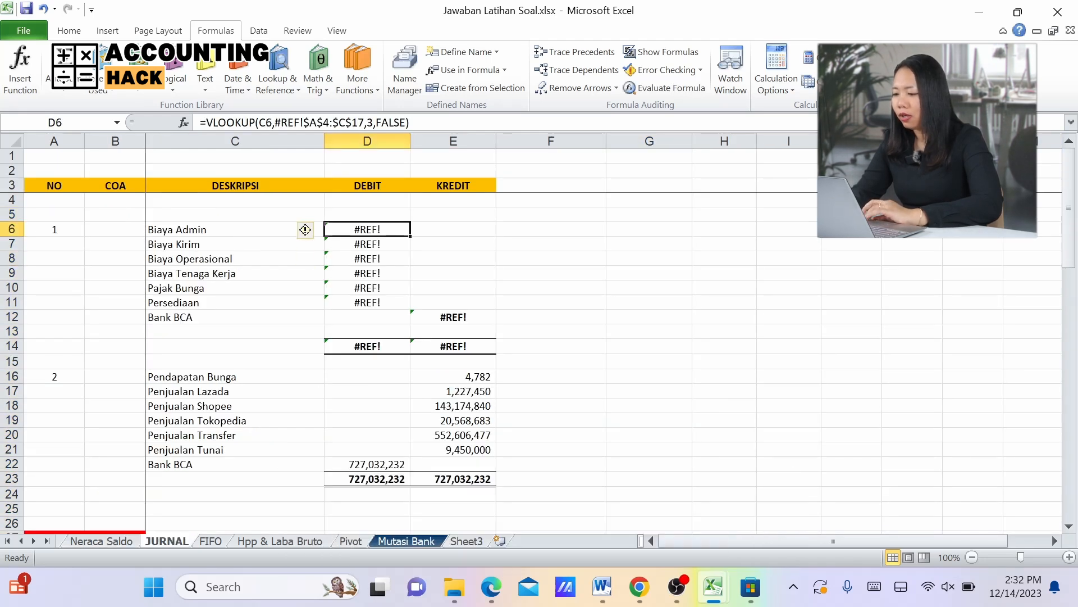
key("shift+Down")
key("shift+Down")
key("shift+Down")
key("shift+Down")
key("shift+Down")
key("Delete")
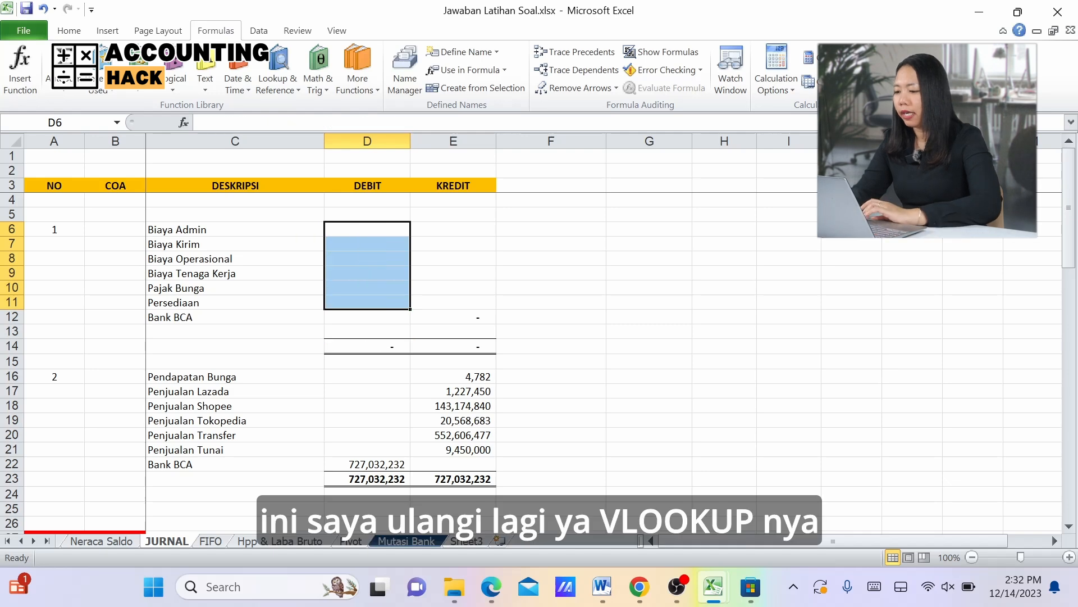
Insert a VLOOKUP function in cell D6 of the JURNAL sheet, using C6 as the lookup value.
left_click(366, 229)
left_click(19, 67)
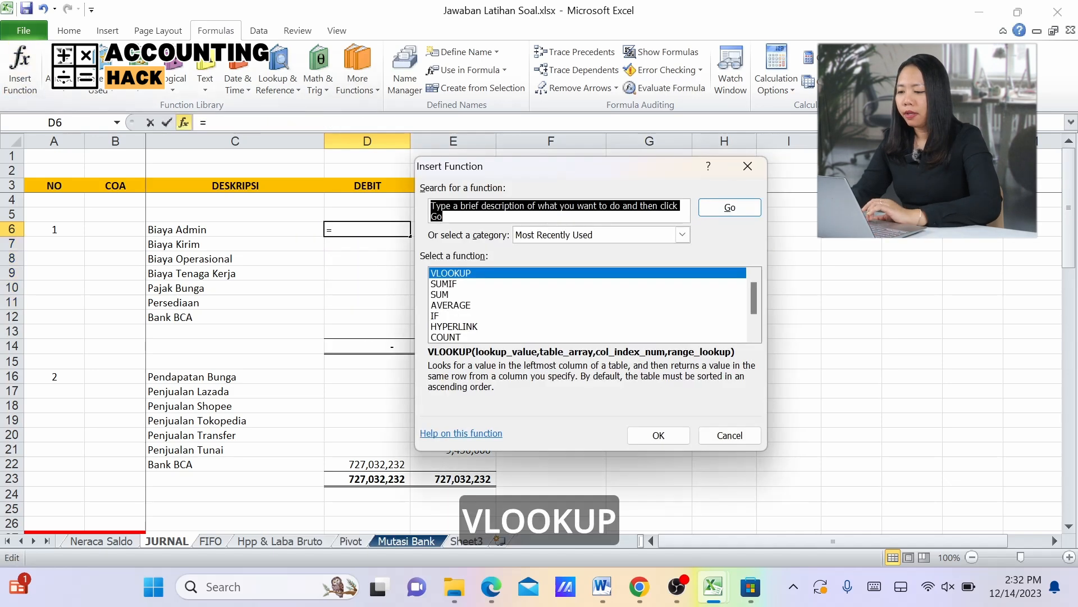
left_click(652, 427)
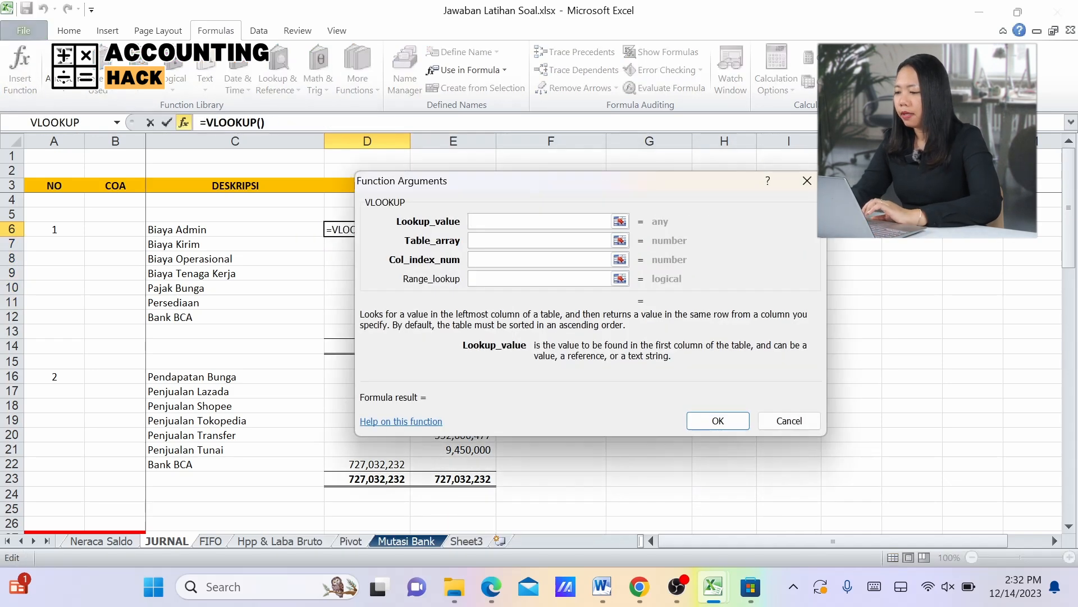
type("C6")
key("Tab")
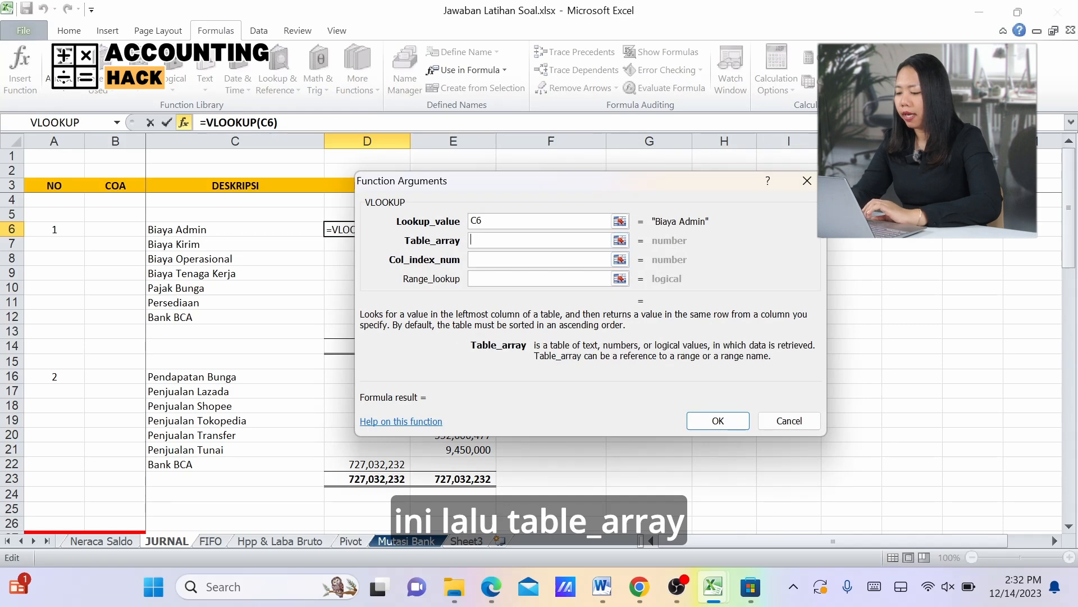
Set the table array to the account rows of the Pivot sheet as the absolute reference Pivot!$A$4:$C$15.
left_click(351, 541)
left_click_drag(68, 199, 330, 364)
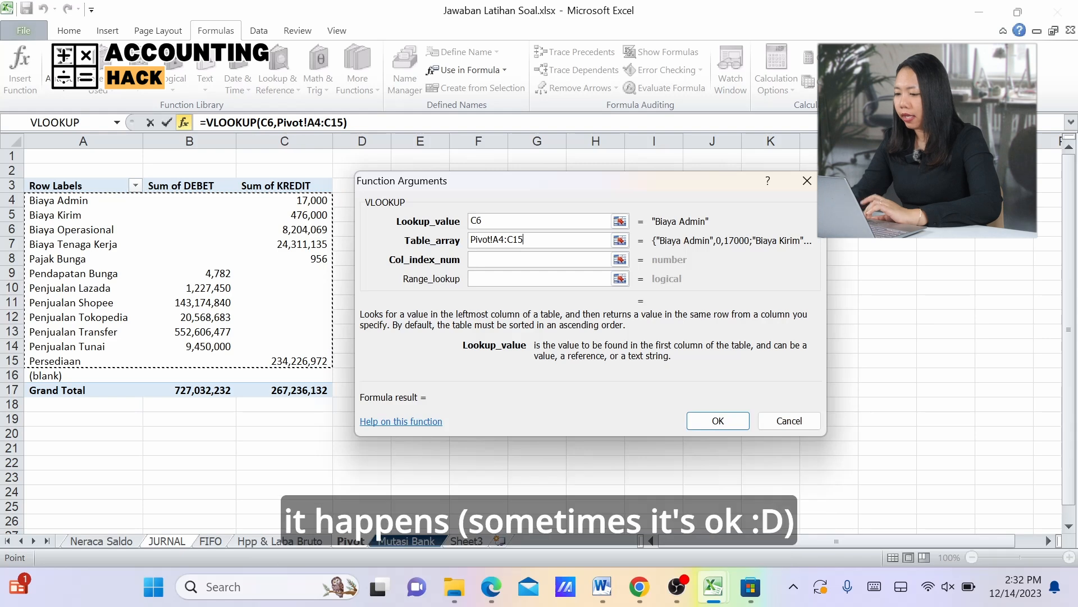
key("F4")
key("Tab")
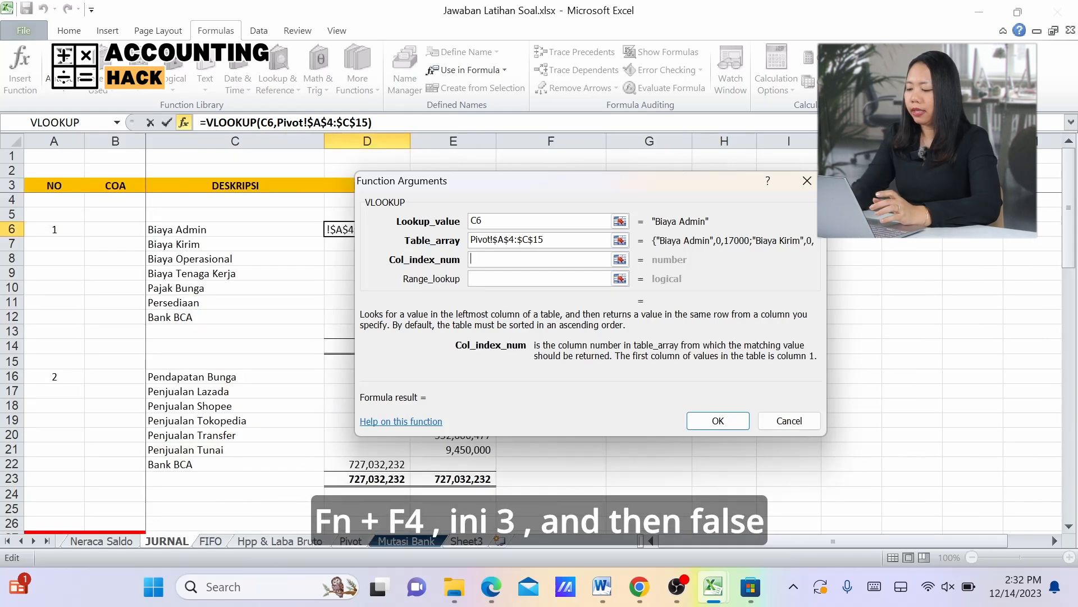
Finish the Biaya Admin VLOOKUP with column index 3 and range lookup false.
type("3")
key("Tab")
type("false")
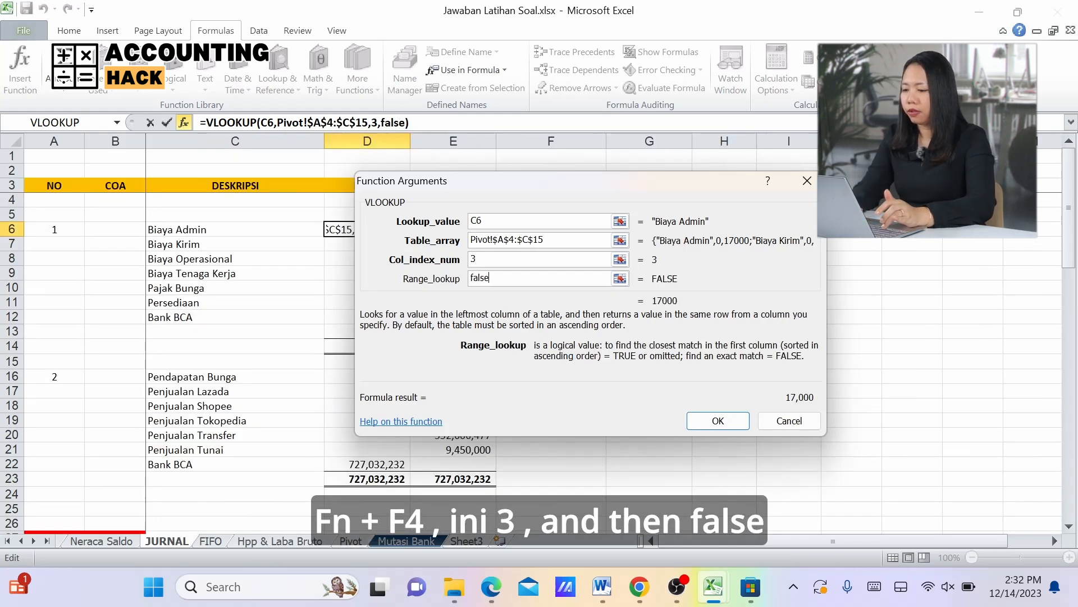
key("Return")
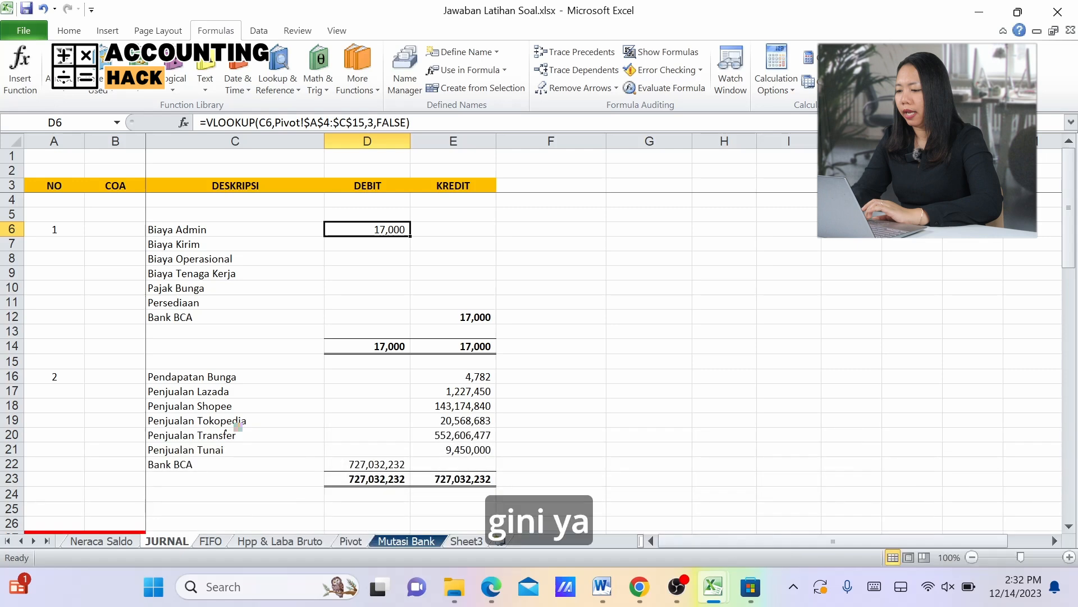